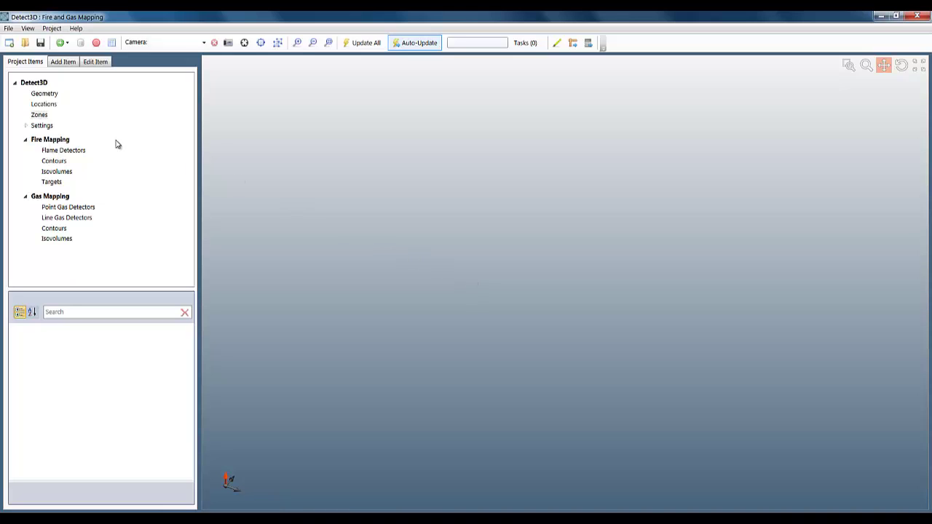
Step: Open the Detect3D Overview.d3d project
left_click(8, 28)
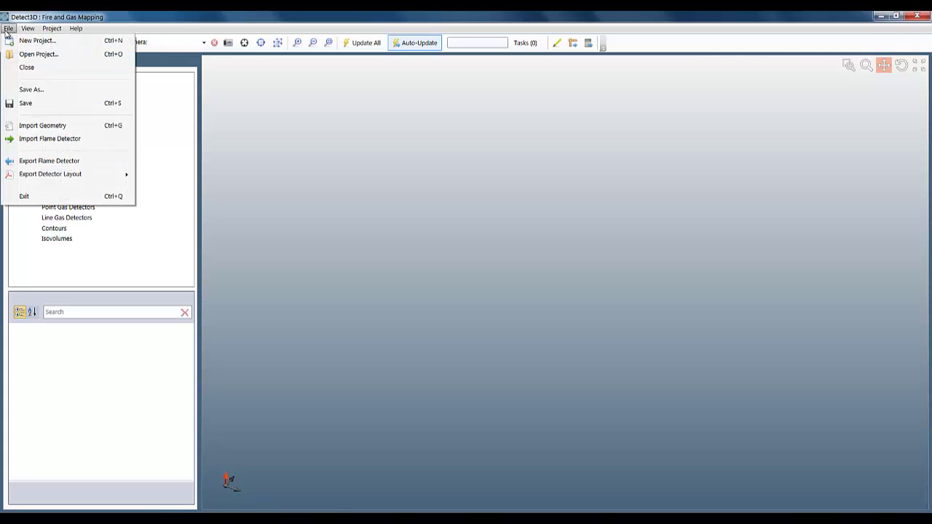
left_click(33, 51)
double_click(331, 170)
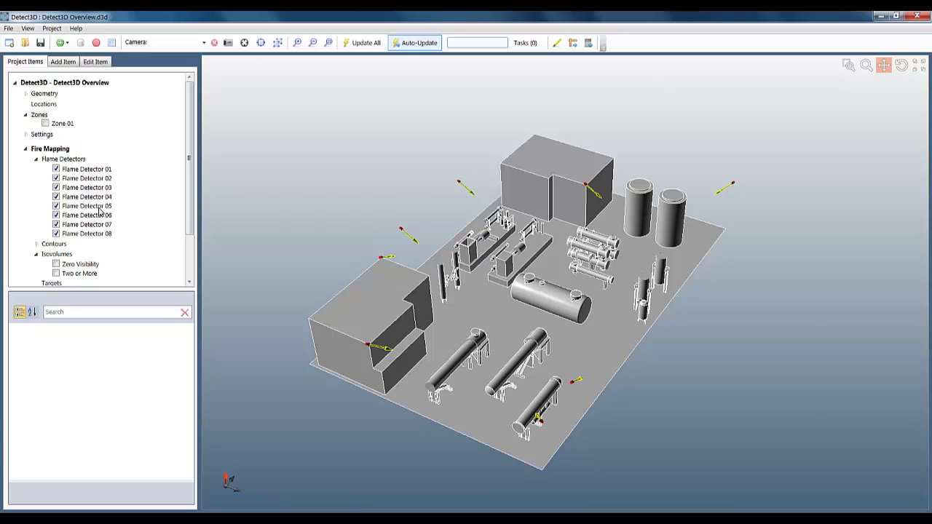
Step: Orbit around the plant while showing, then hiding, the zero-visibility flame coverage shading
left_click_drag(413, 221, 386, 225)
scroll(385, 225, "up", 5)
left_click_drag(473, 241, 424, 222)
scroll(425, 222, "down", 5)
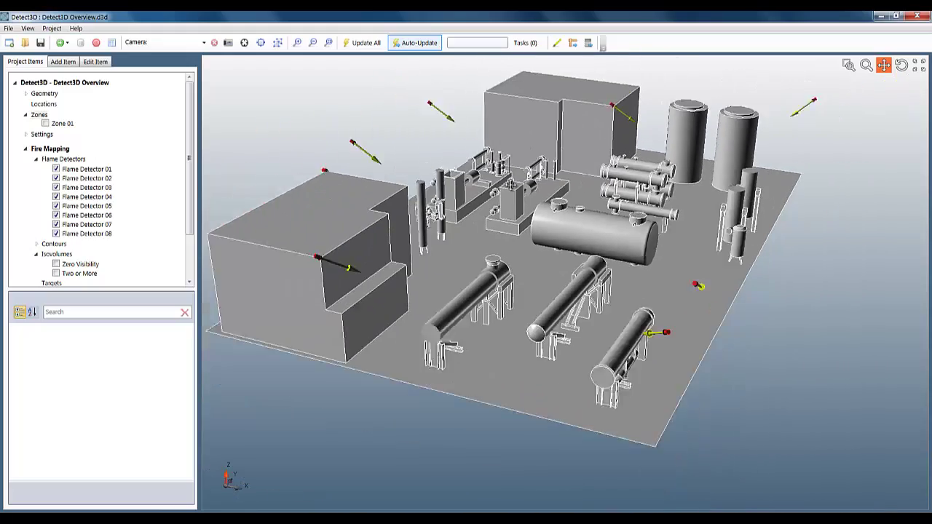
left_click(57, 265)
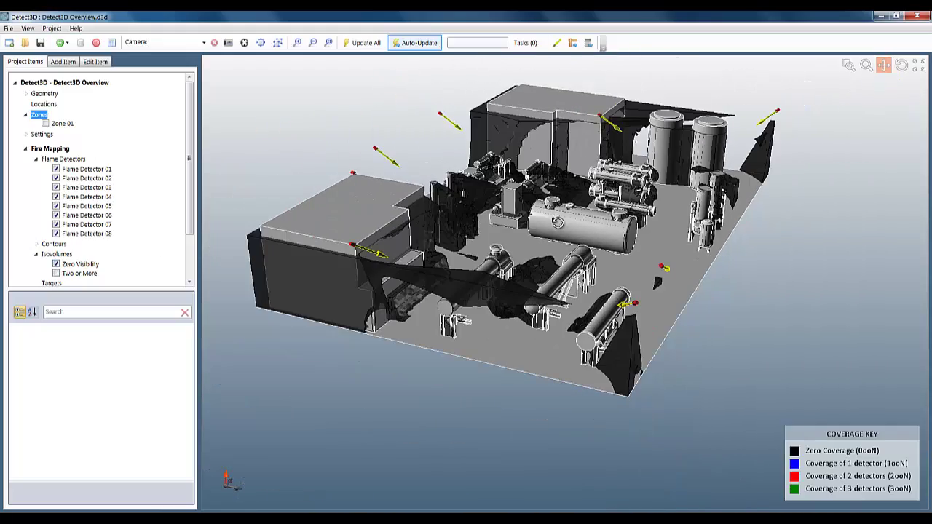
left_click_drag(553, 222, 565, 224)
scroll(565, 224, "up", 3)
scroll(578, 248, "down", 1)
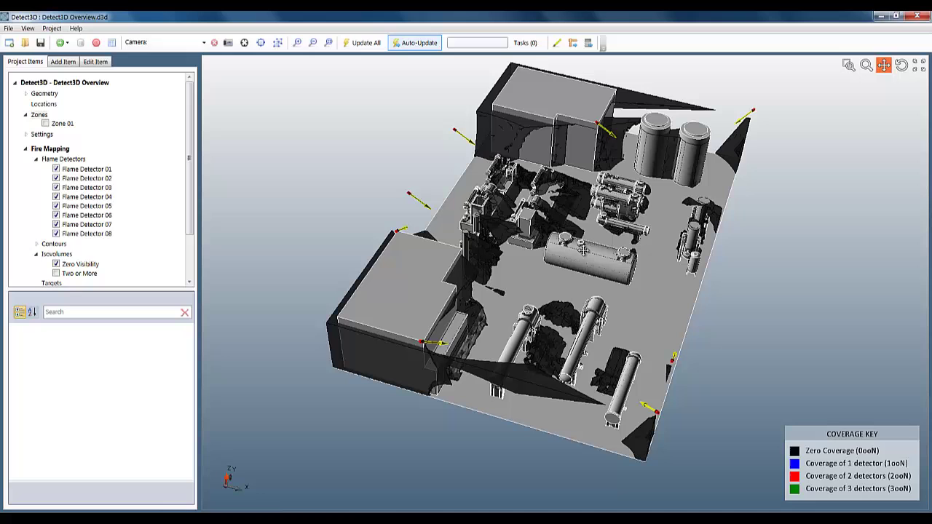
left_click(56, 263)
Step: Display Zone 01 as a volume around the plant
left_click(38, 114)
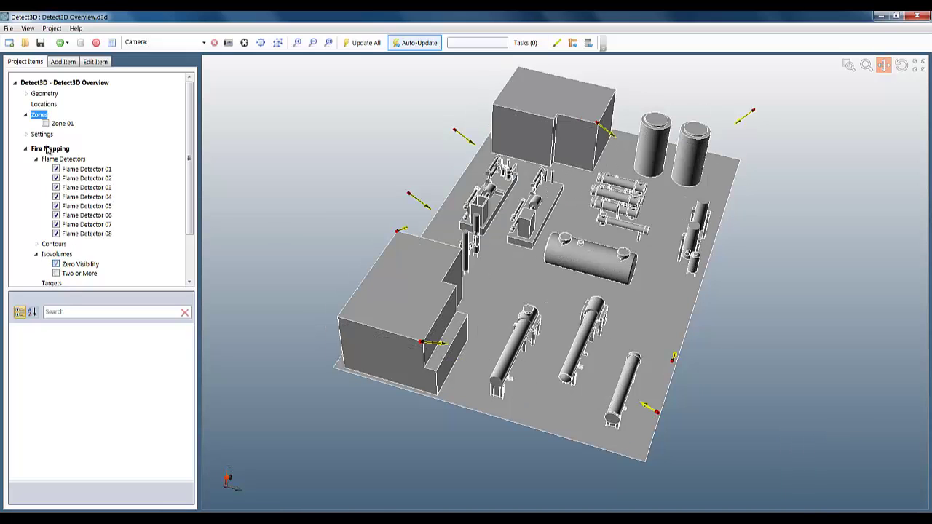
left_click(45, 123)
left_click_drag(474, 308, 553, 324)
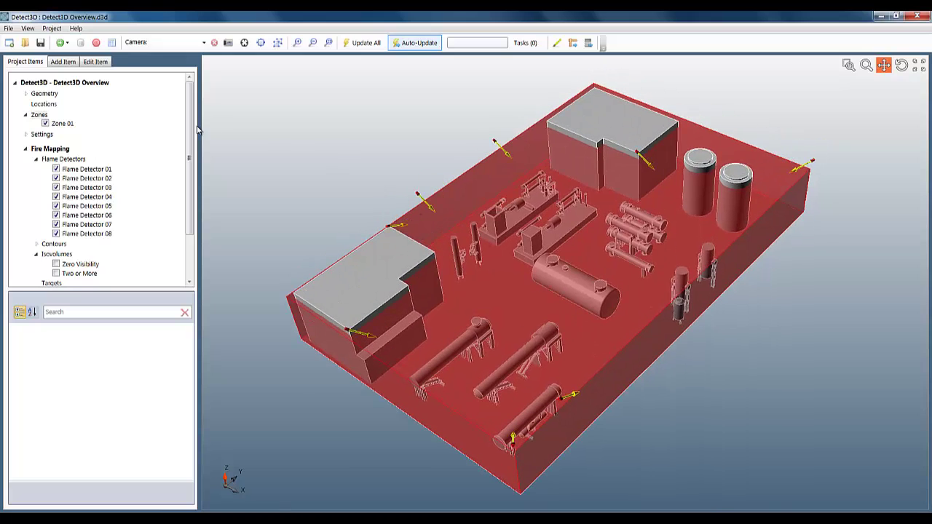
left_click(111, 43)
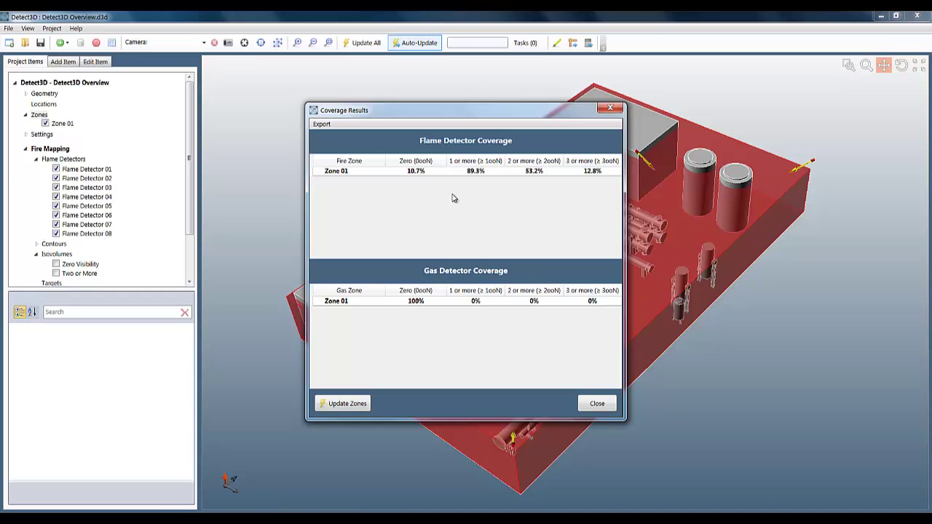
left_click(595, 404)
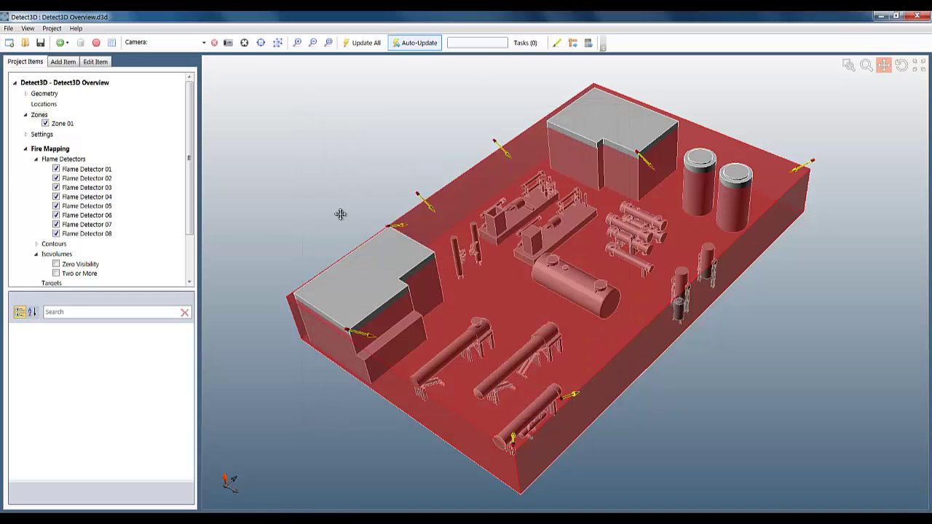
Step: Turn on Use Risk Grades for Zone 01 and set its risk grade to Grade C
left_click(67, 124)
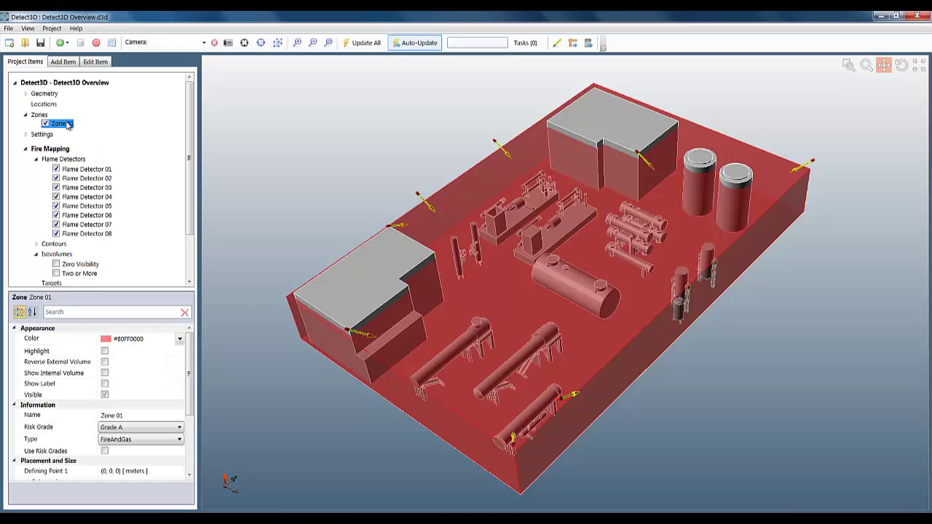
left_click(69, 451)
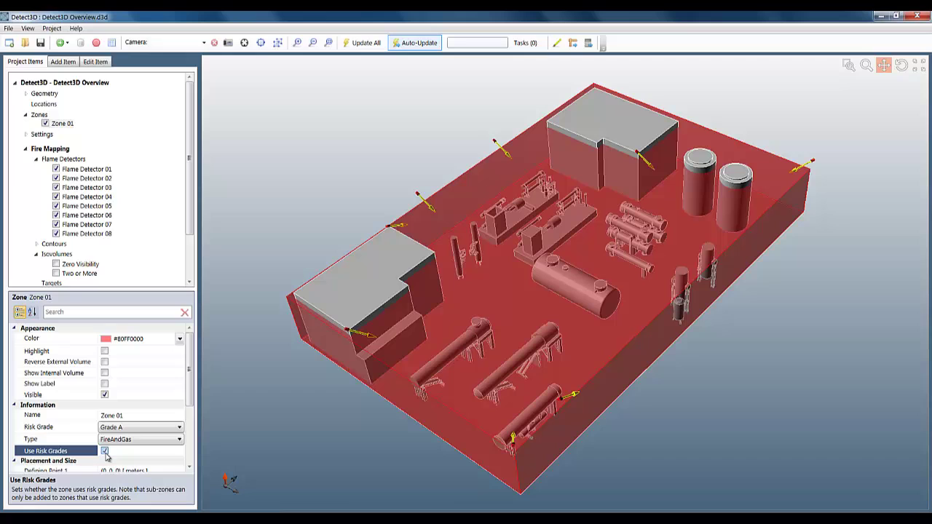
left_click(67, 428)
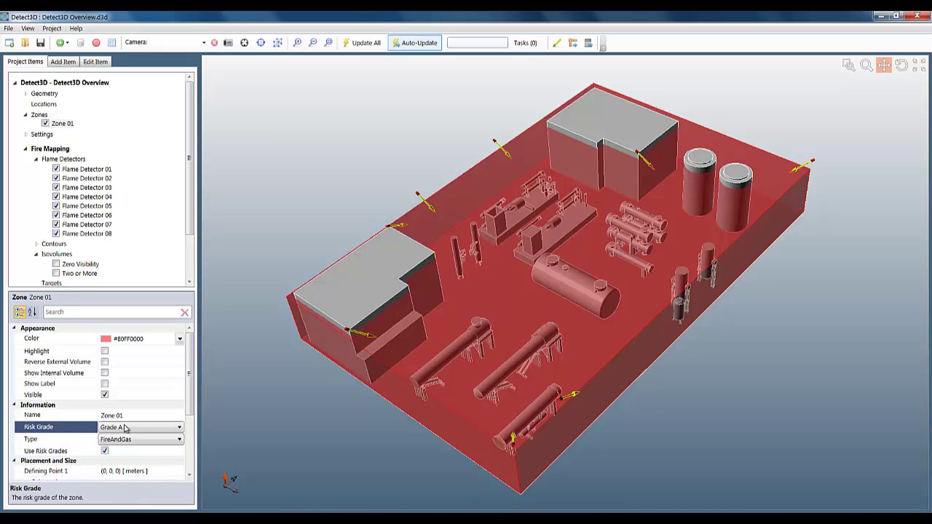
left_click(147, 430)
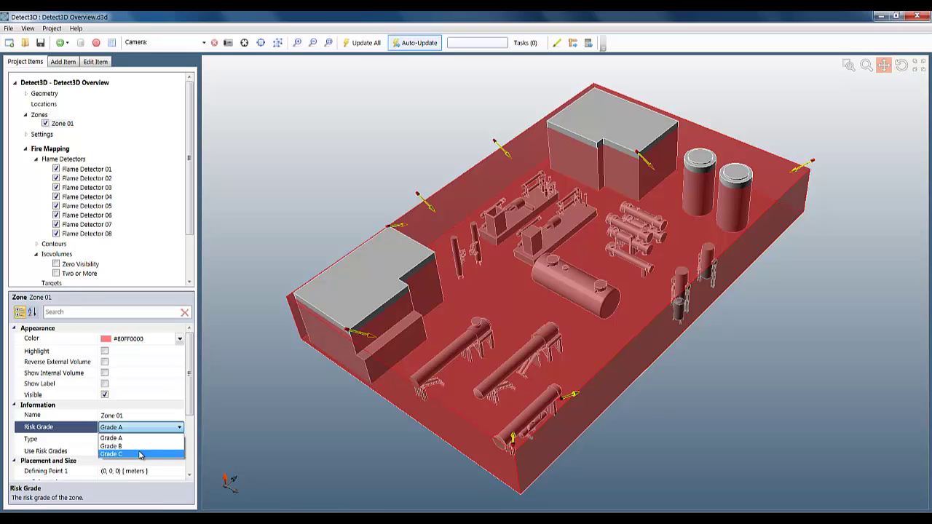
left_click(140, 455)
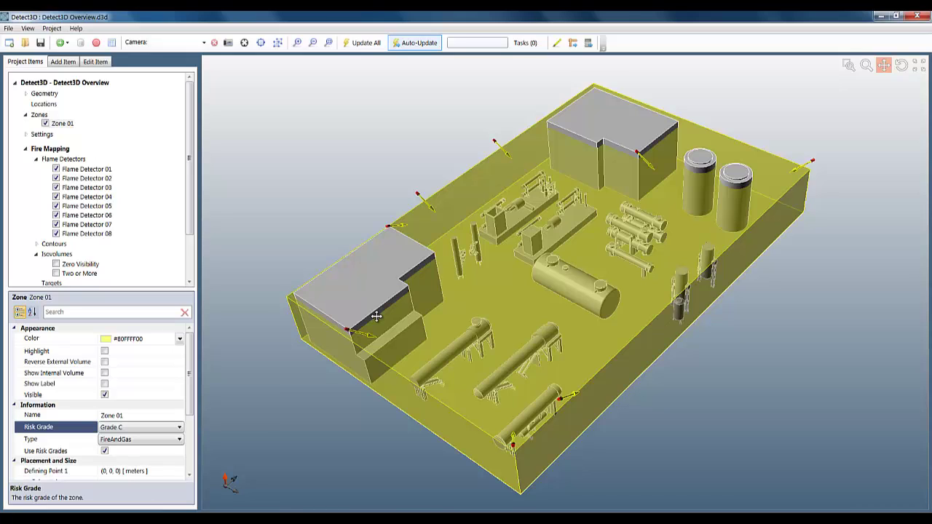
left_click(112, 43)
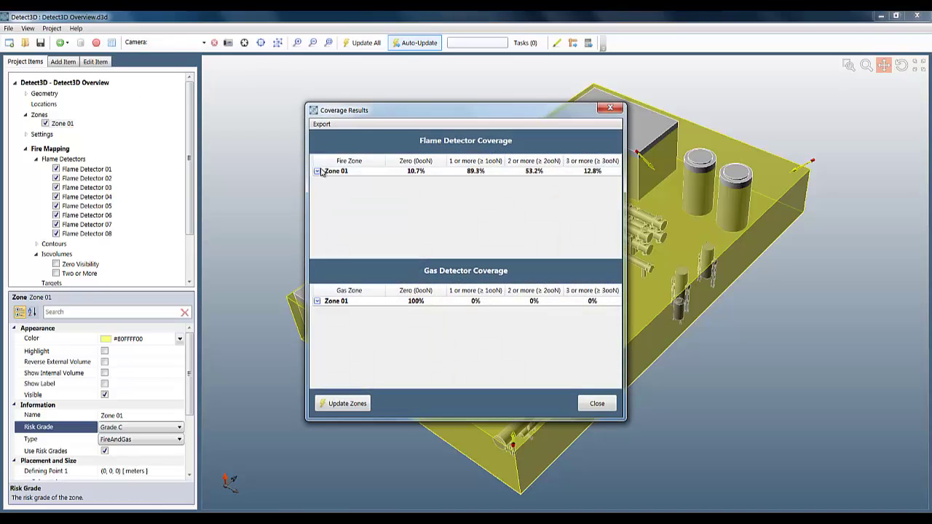
left_click(318, 171)
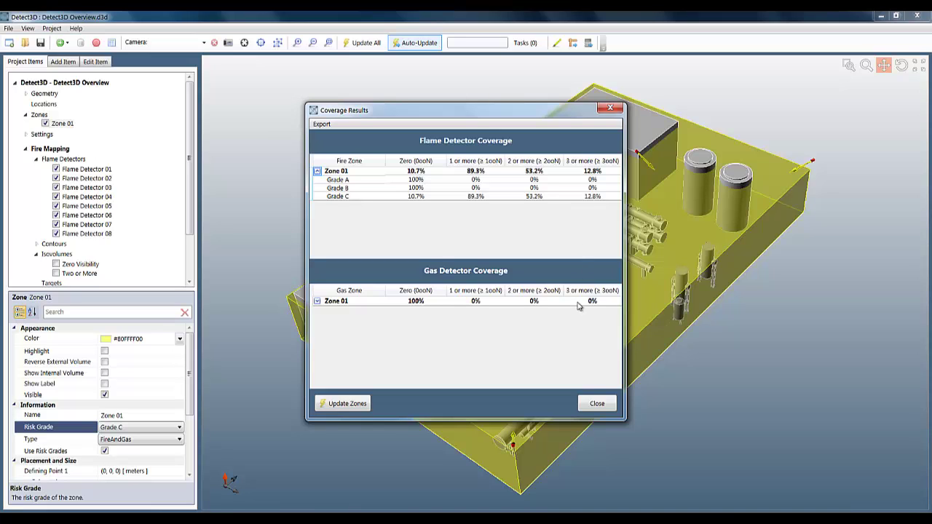
left_click(596, 403)
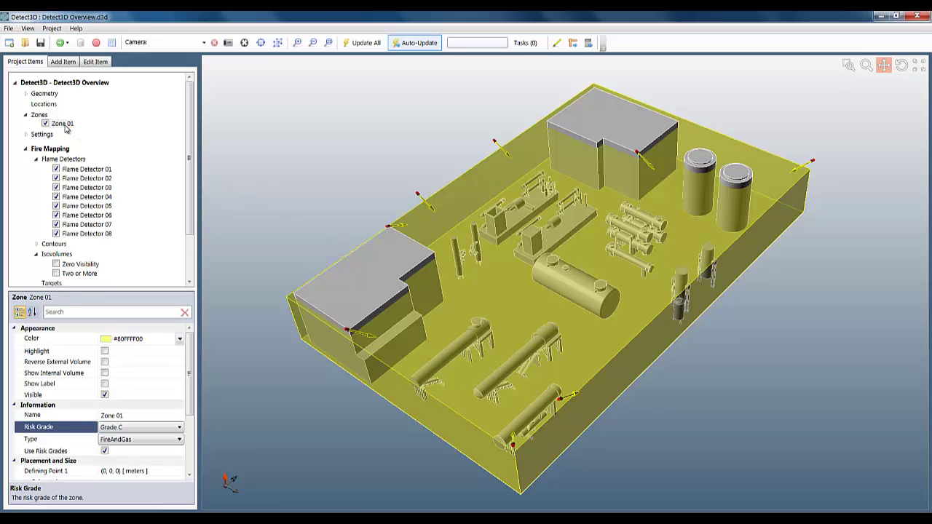
Step: Start a sub-zone in Zone 01 by picking skid and deck corners, with second-corner height 4, and preview it
right_click(65, 125)
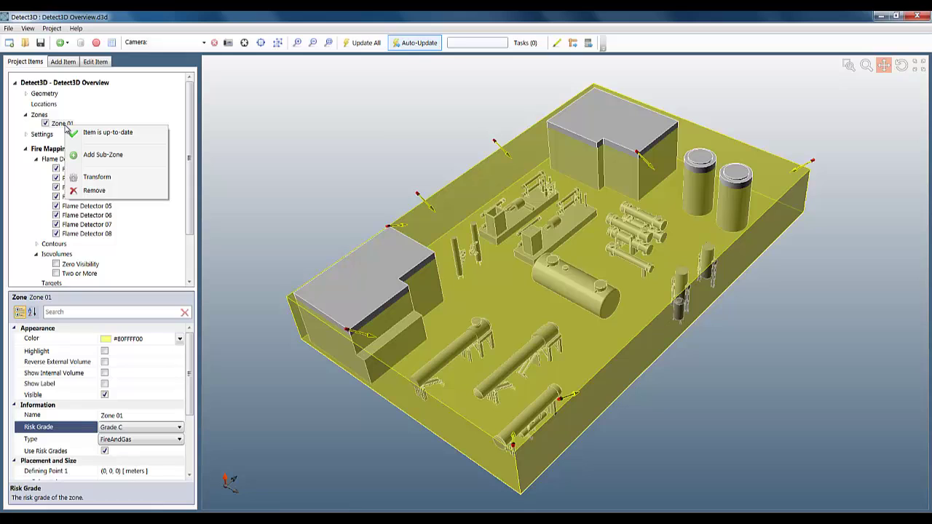
left_click(110, 160)
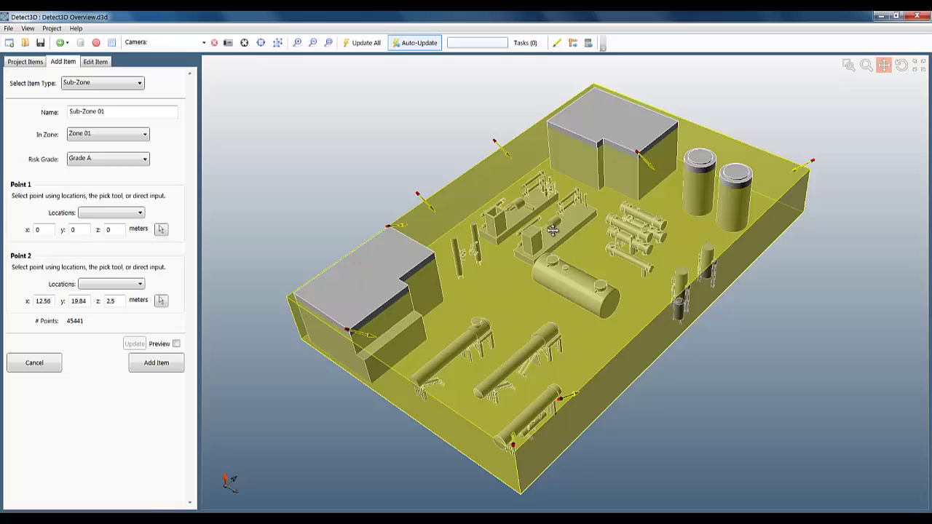
left_click_drag(553, 230, 502, 222)
scroll(502, 222, "up", 5)
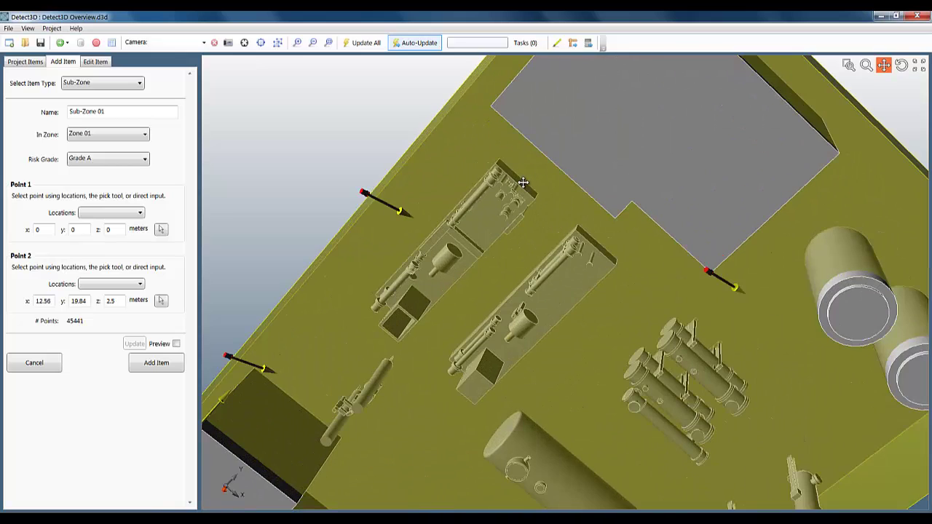
left_click(160, 230)
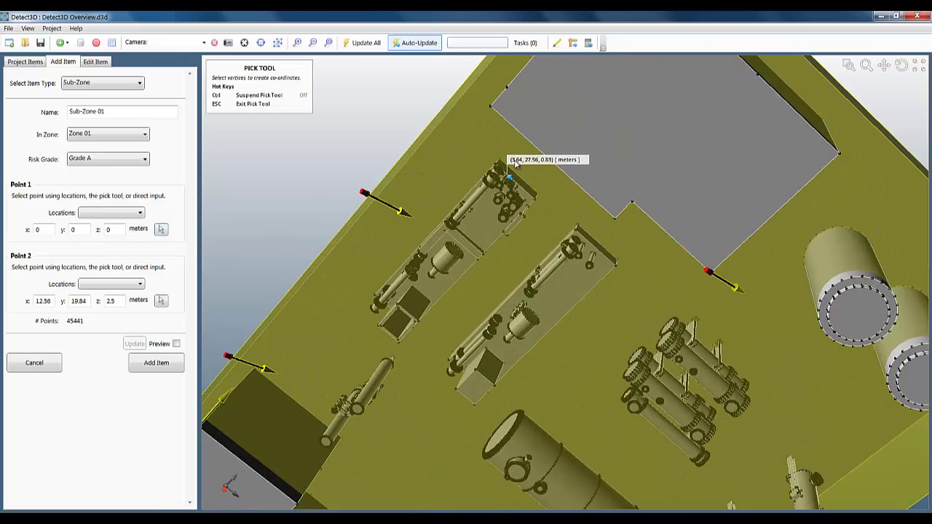
left_click(507, 320)
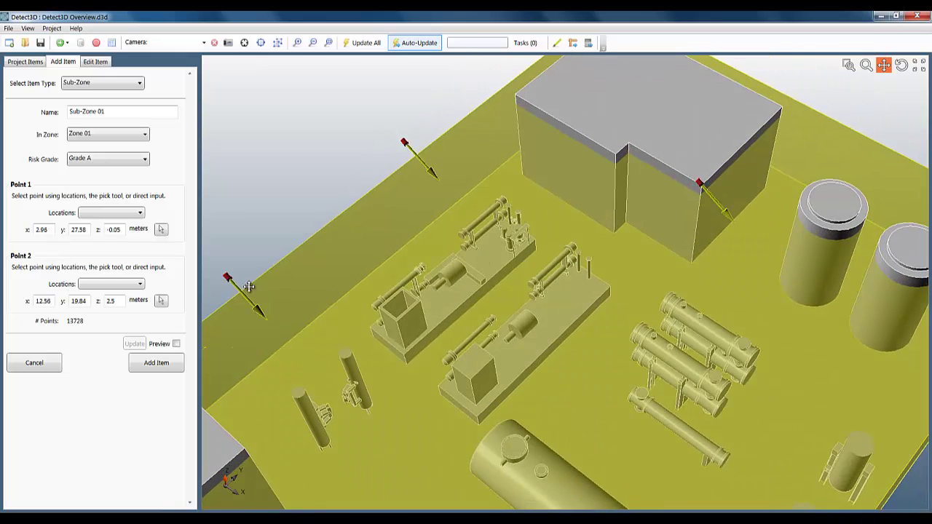
left_click(161, 301)
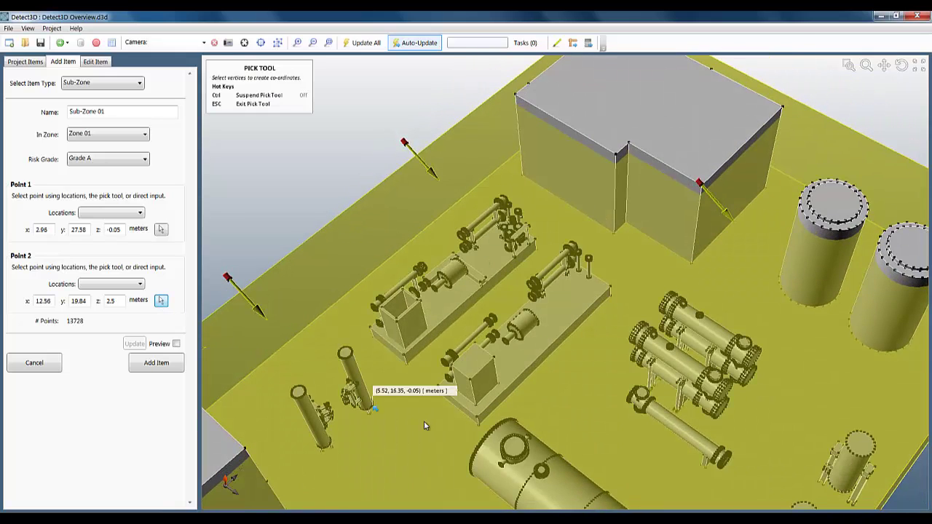
left_click(479, 428)
double_click(114, 303)
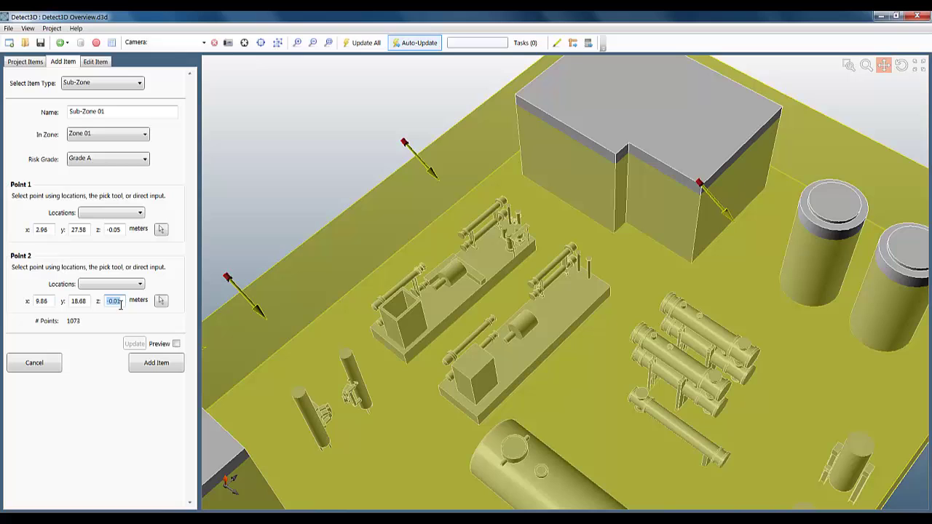
type("4")
left_click(176, 344)
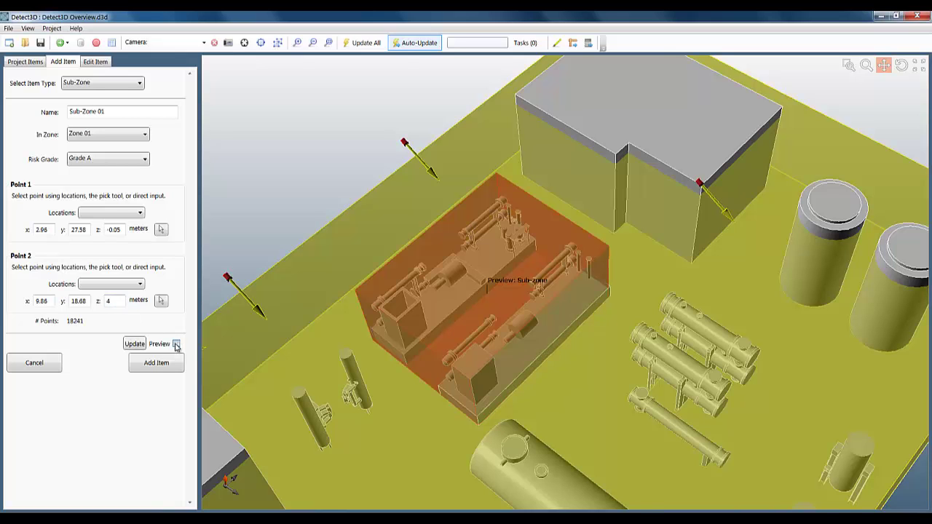
Step: Keep Grade A, add Sub-Zone 01, and pan and zoom out to show the whole site
scroll(427, 342, "down", 2)
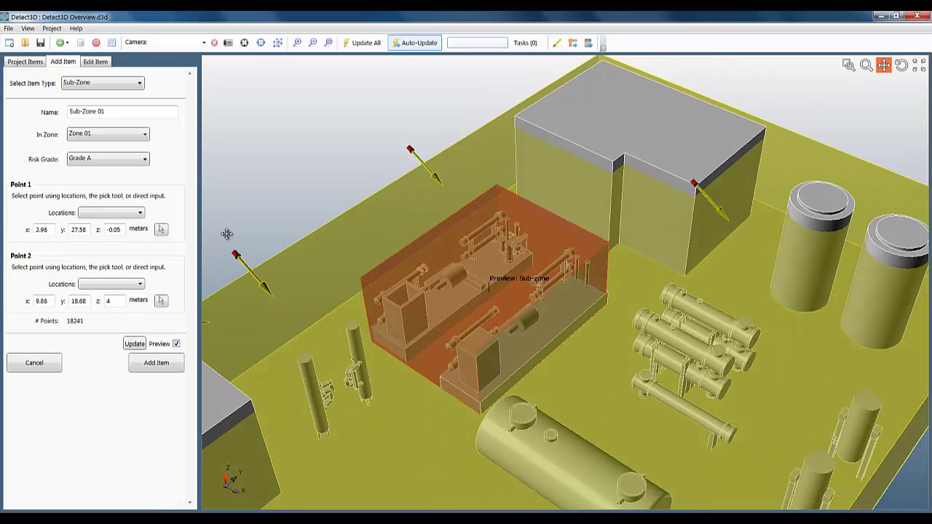
left_click(115, 162)
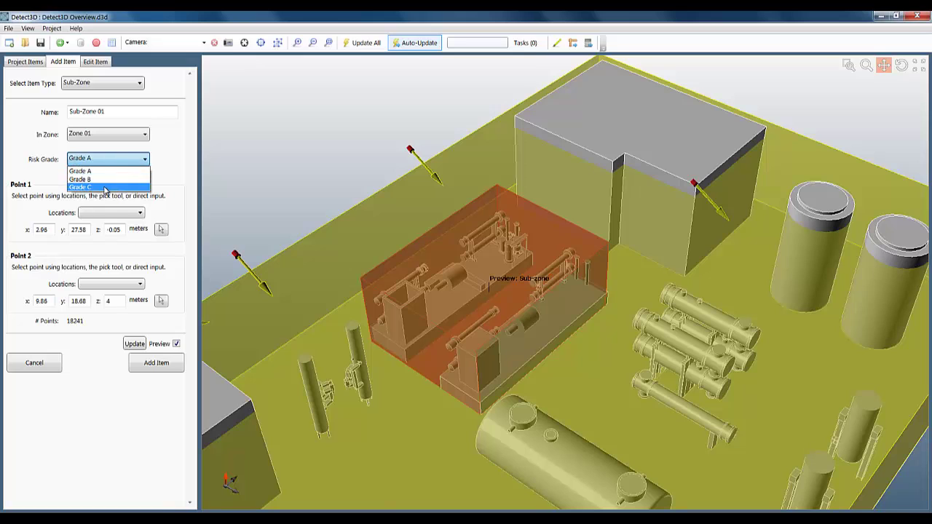
left_click(110, 172)
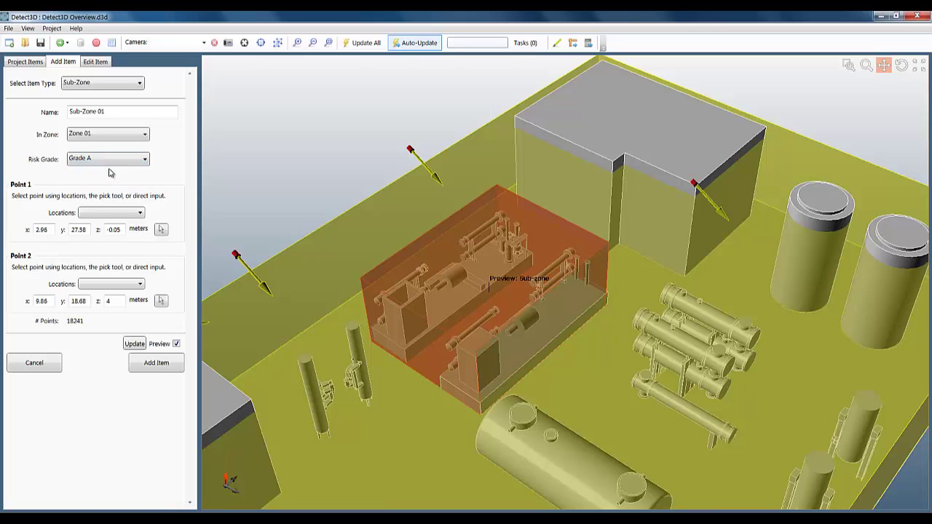
left_click(156, 362)
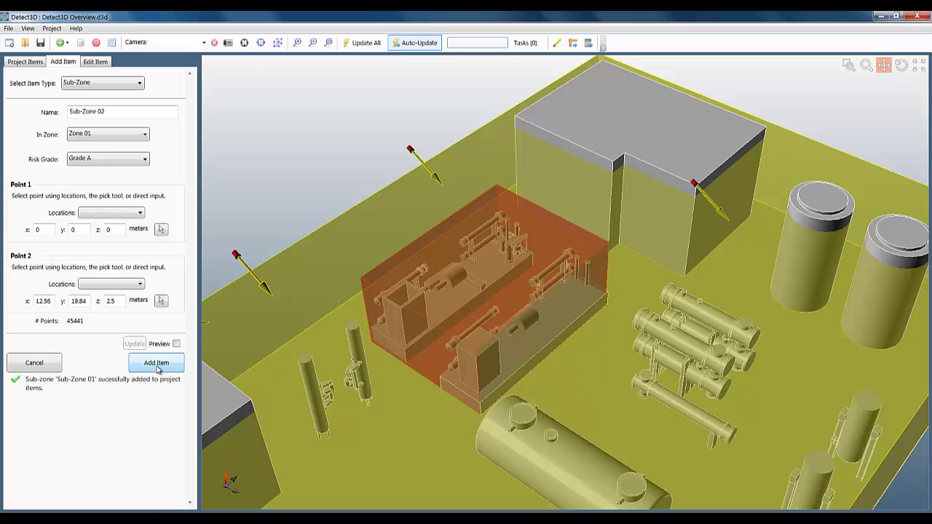
left_click_drag(443, 406, 452, 354)
scroll(452, 354, "down", 5)
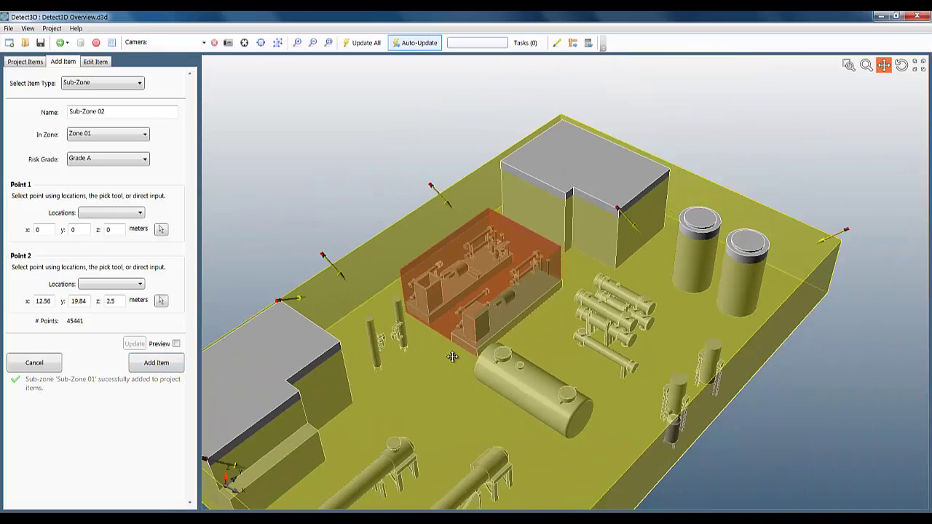
scroll(400, 326, "up", 2)
left_click(112, 43)
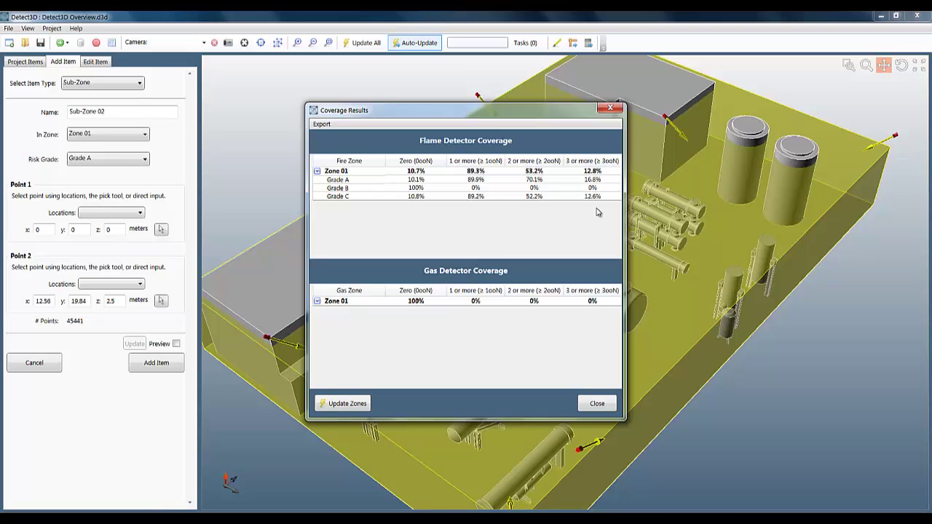
left_click(597, 403)
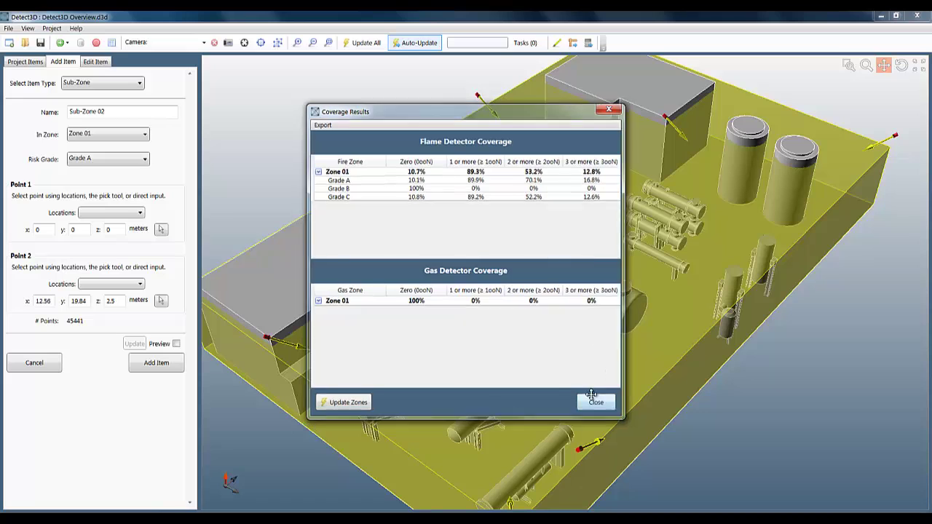
left_click(49, 230)
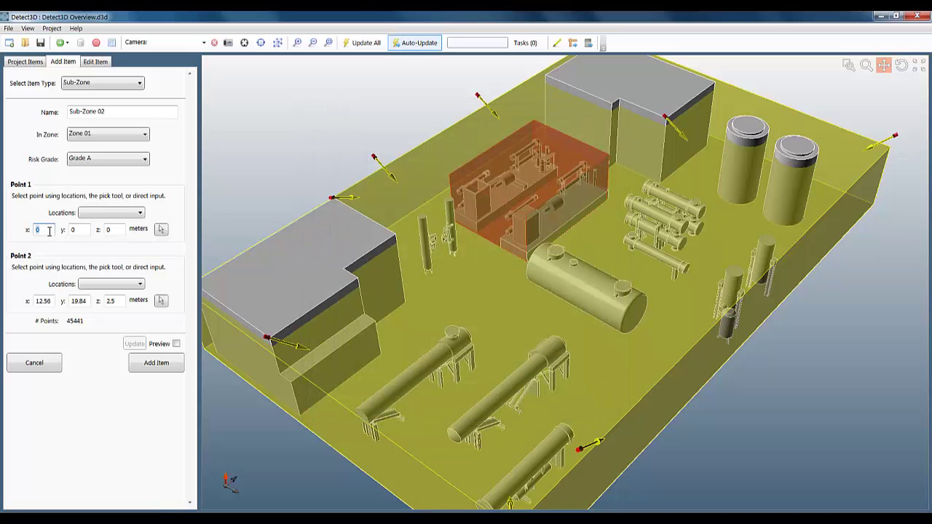
Step: Enter Sub-Zone 02 corners 11, 20, 0 and 20, 16, 4, then preview the box
type("11")
key("Tab")
key("Tab")
key("Tab")
key("Tab")
key("Tab")
type("20")
key("Tab")
type("16")
key("Tab")
type("4")
left_click(176, 345)
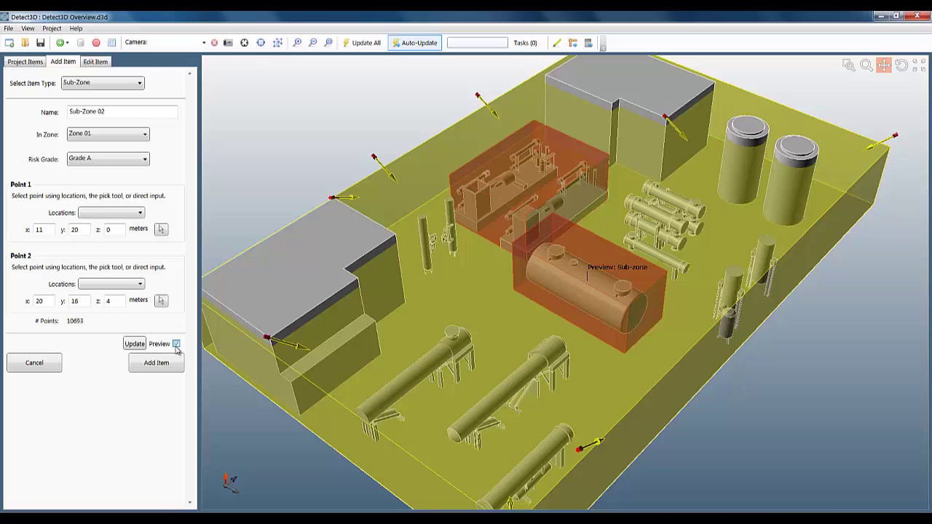
Step: Add Sub-Zone 02 and set the next sub-zone's risk grade to Grade B
left_click(170, 363)
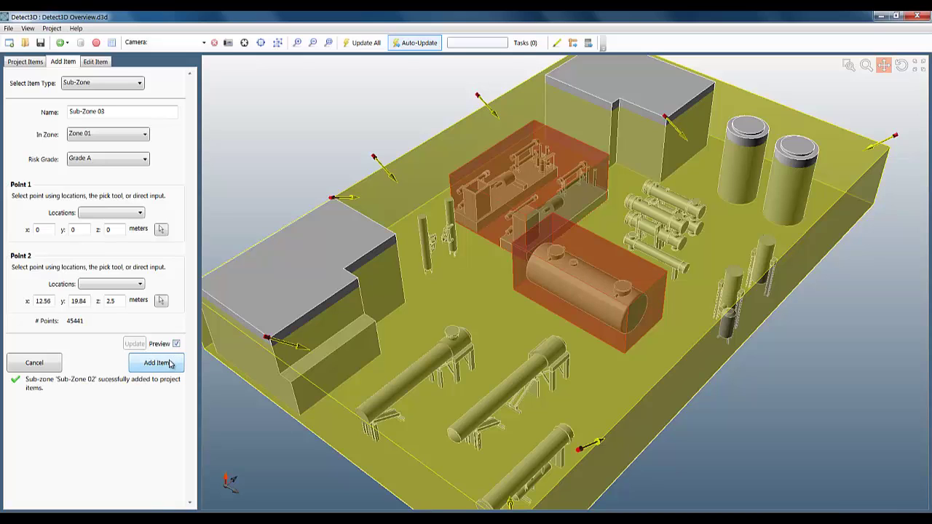
left_click(112, 161)
left_click(106, 179)
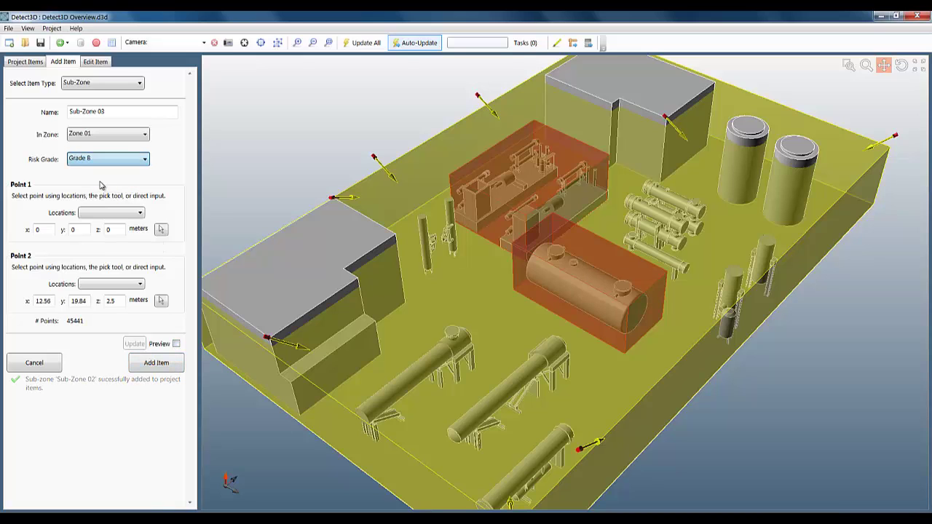
left_click_drag(370, 346, 361, 286)
scroll(360, 287, "down", 2)
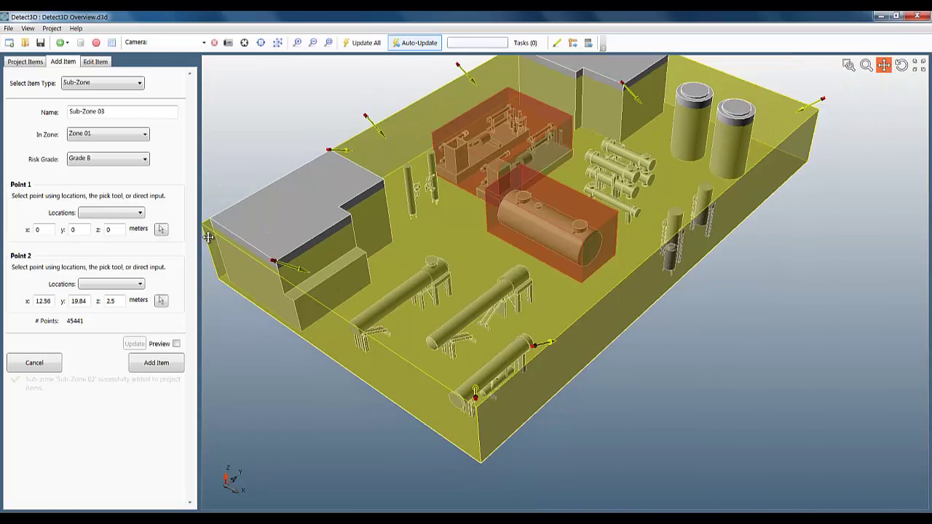
Step: Pick Sub-Zone 03 from the front corner to 11, 16, with z 3, then preview and add it
left_click(161, 230)
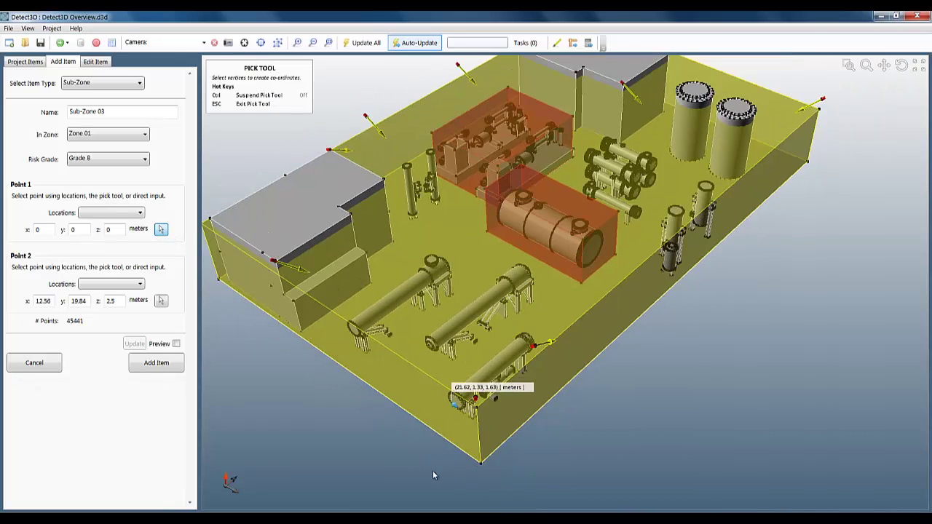
left_click(480, 457)
left_click(162, 301)
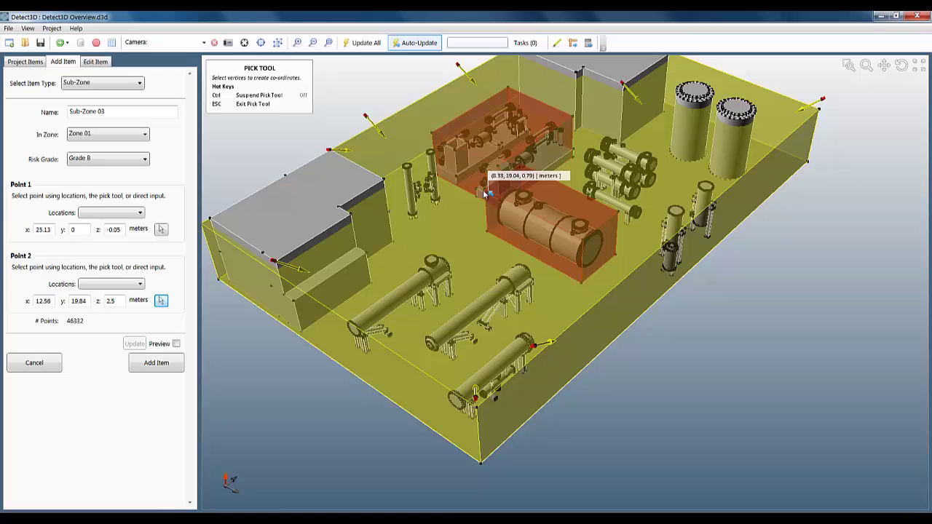
left_click(481, 188)
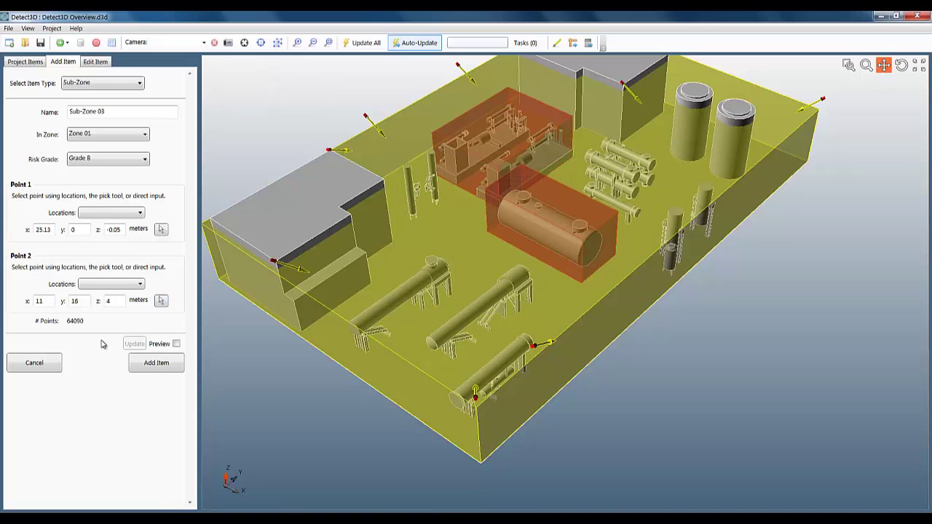
double_click(120, 303)
type("3")
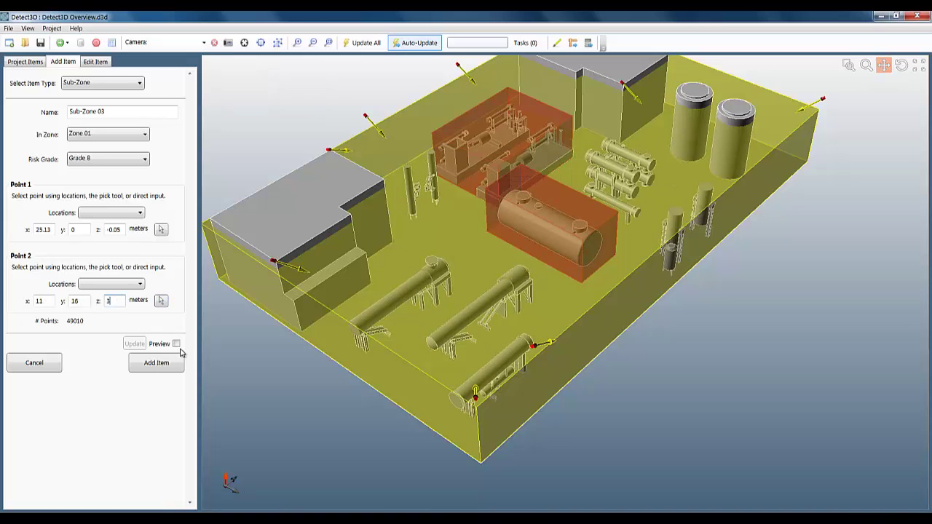
left_click(177, 345)
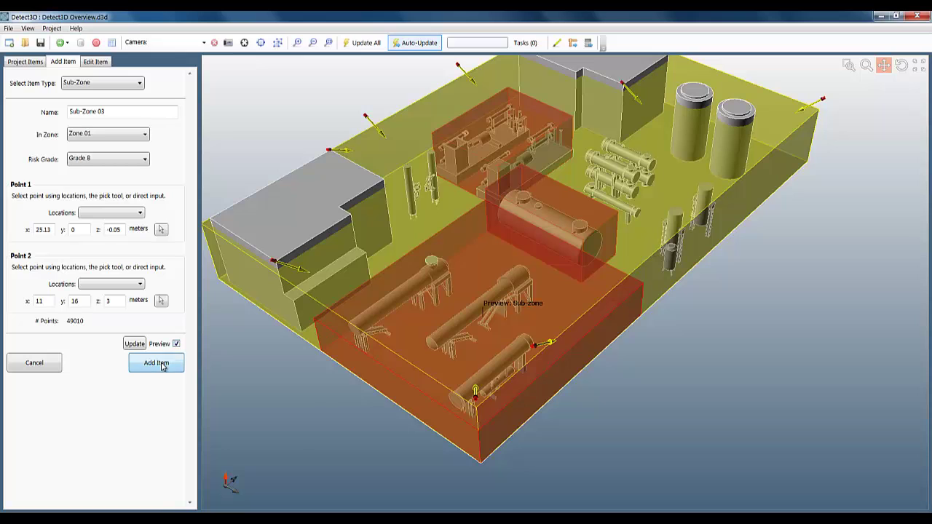
left_click(156, 363)
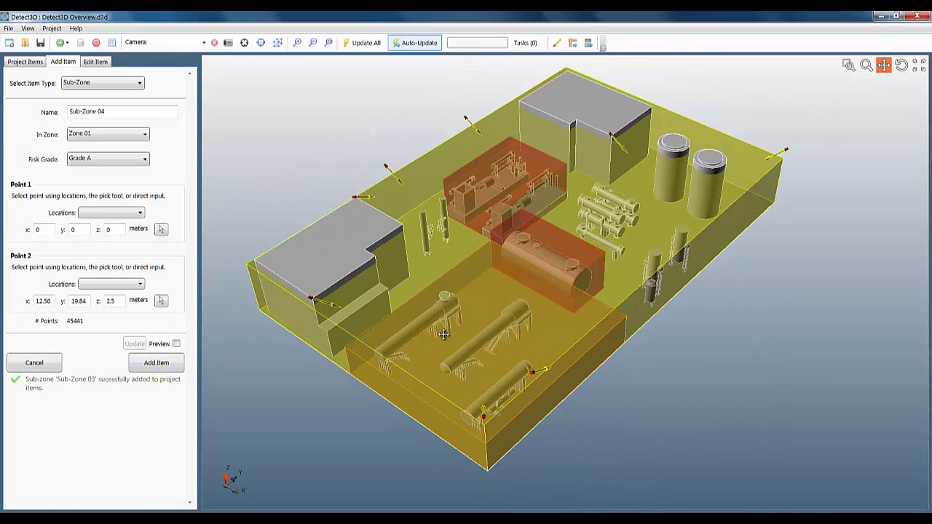
Step: Show the coverage results for Grades A, B and C and check the PDF/CSV Fire Zones export options
left_click_drag(443, 334, 447, 336)
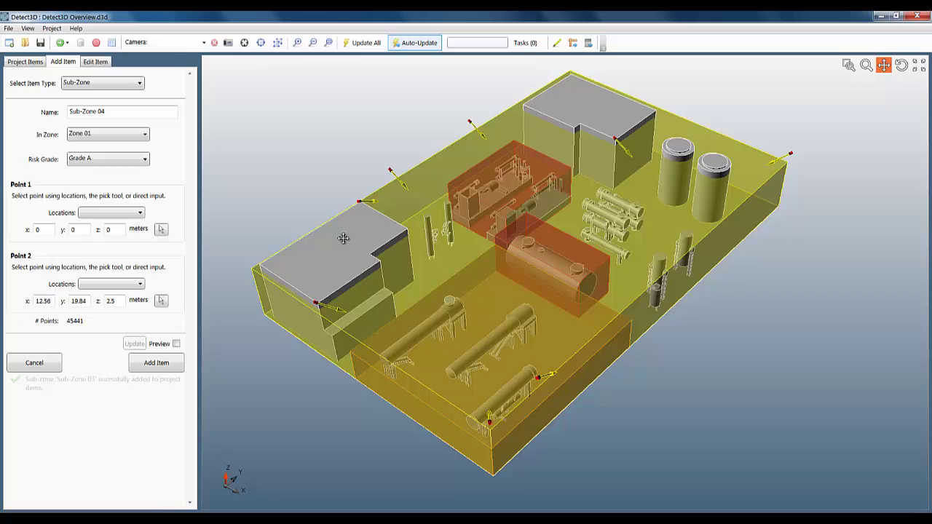
left_click(112, 44)
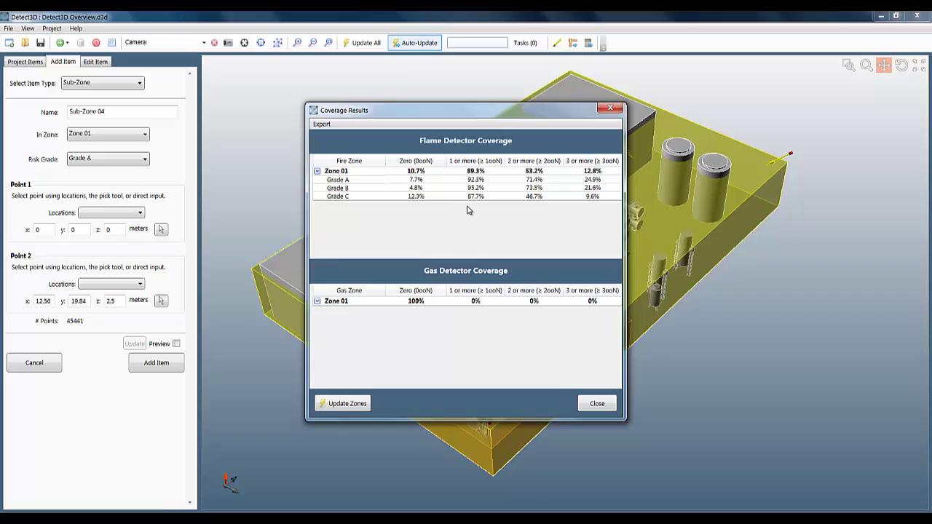
left_click(321, 123)
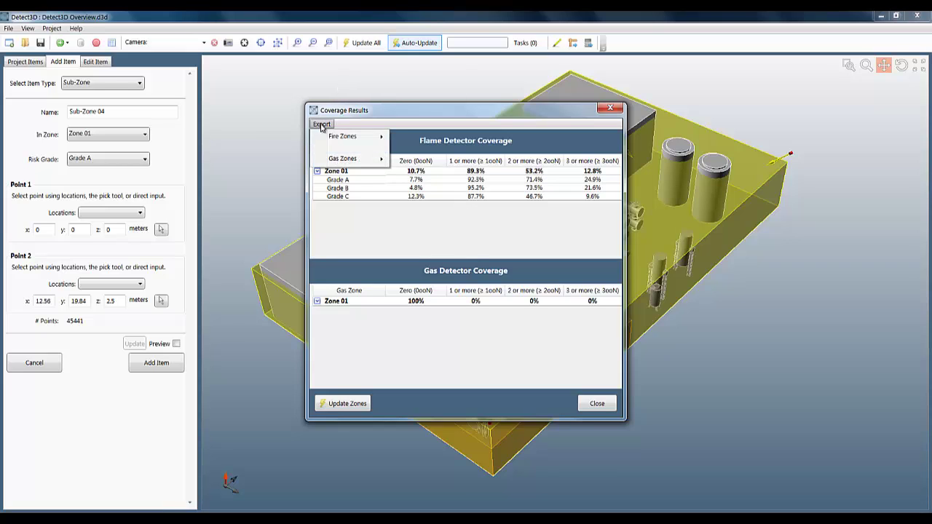
mouse_move(342, 137)
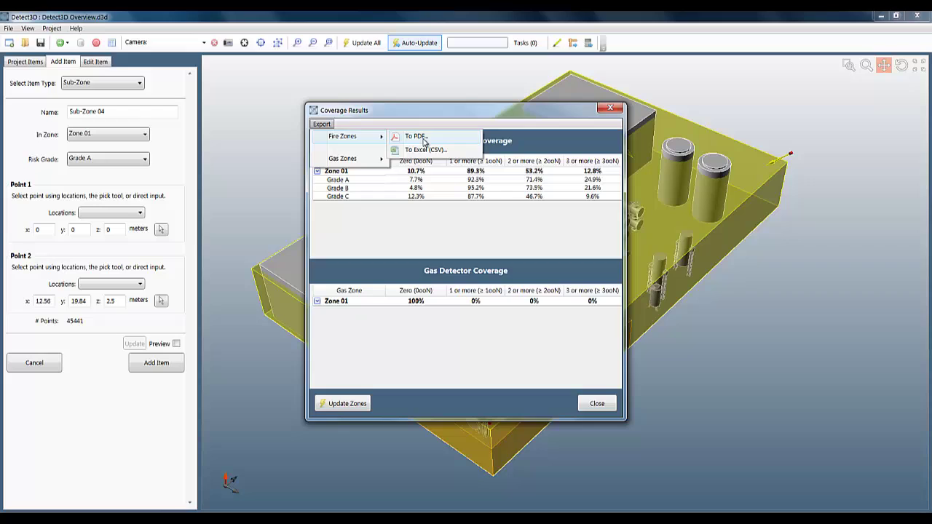
left_click(419, 120)
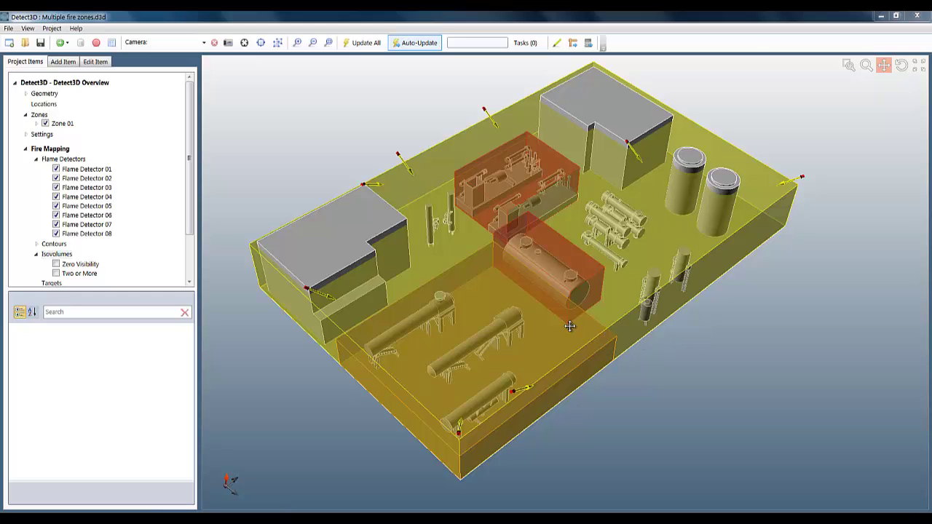
Step: Orbit the model to a lower viewing angle
mouse_move(546, 261)
middle_mouse_down()
mouse_move(560, 245)
mouse_move(536, 249)
mouse_move(541, 267)
middle_mouse_up()
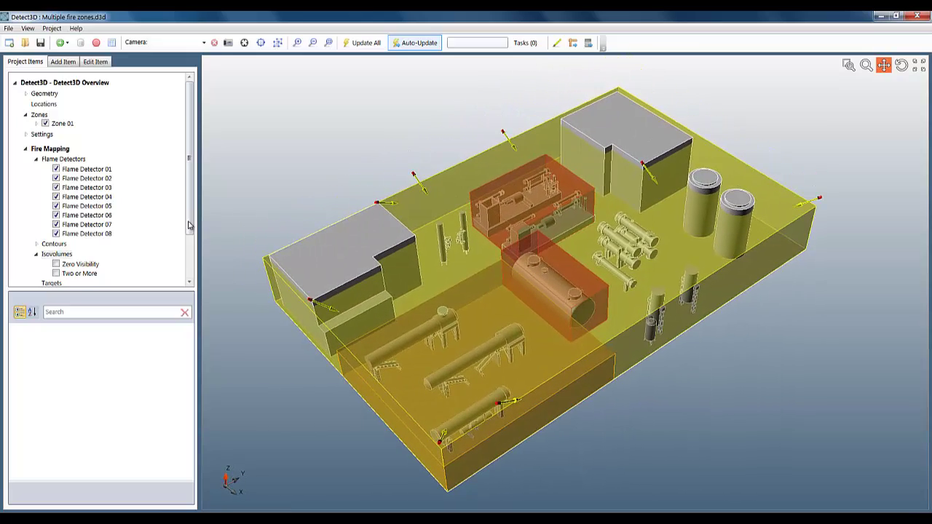
Step: Remove the original Zone 01 along with its contour and isovolumes
right_click(67, 124)
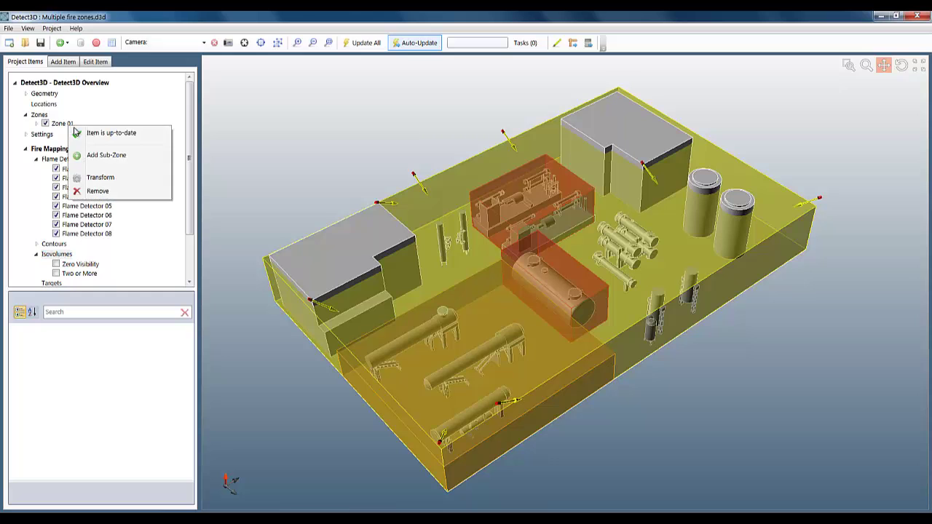
left_click(97, 190)
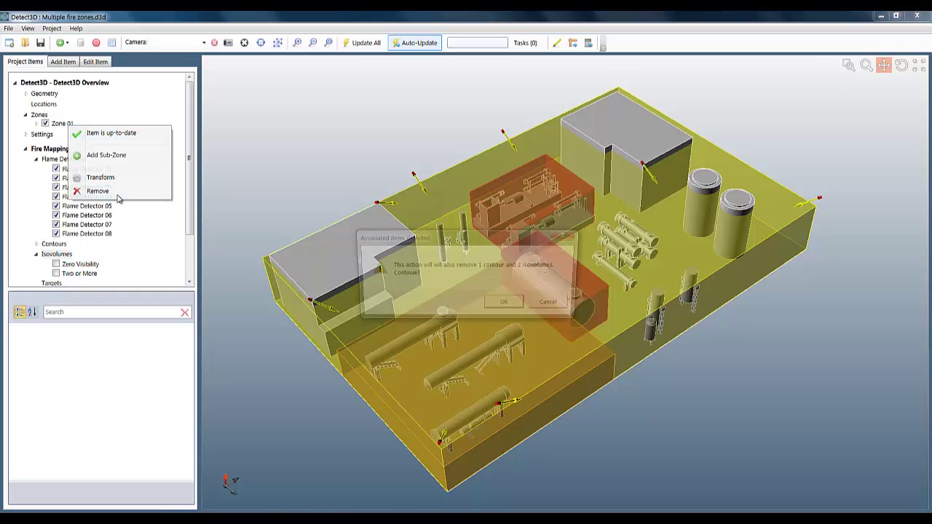
left_click(499, 300)
Step: Add a new Zone 01 from the origin to 25.13, 13, 5
right_click(40, 115)
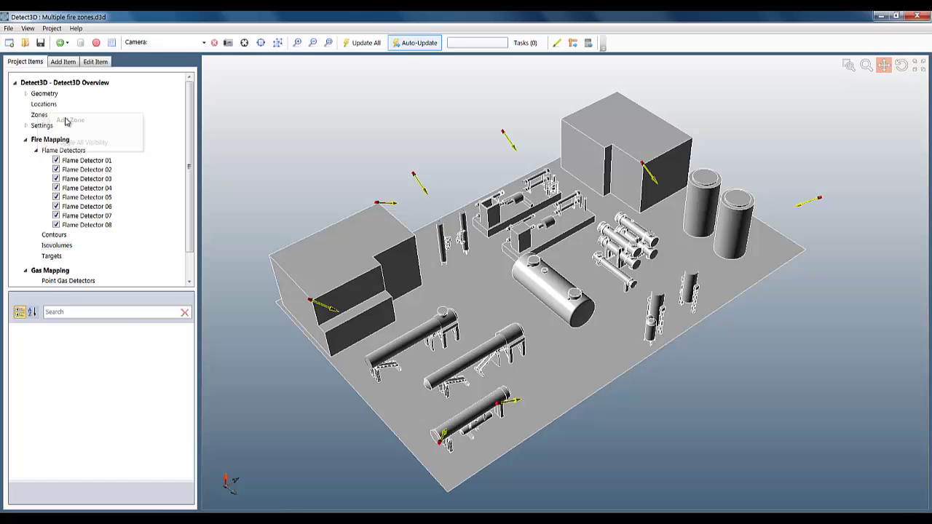
left_click(87, 124)
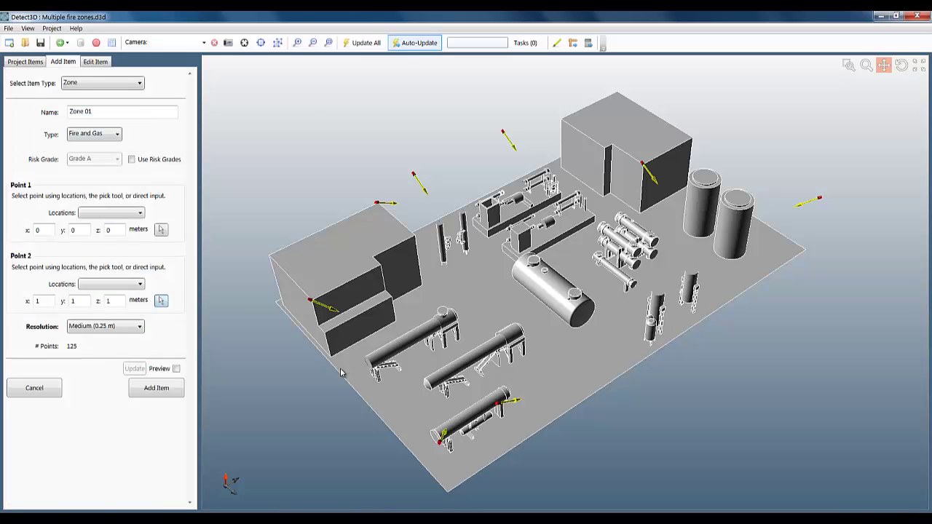
left_click(161, 300)
left_click(481, 500)
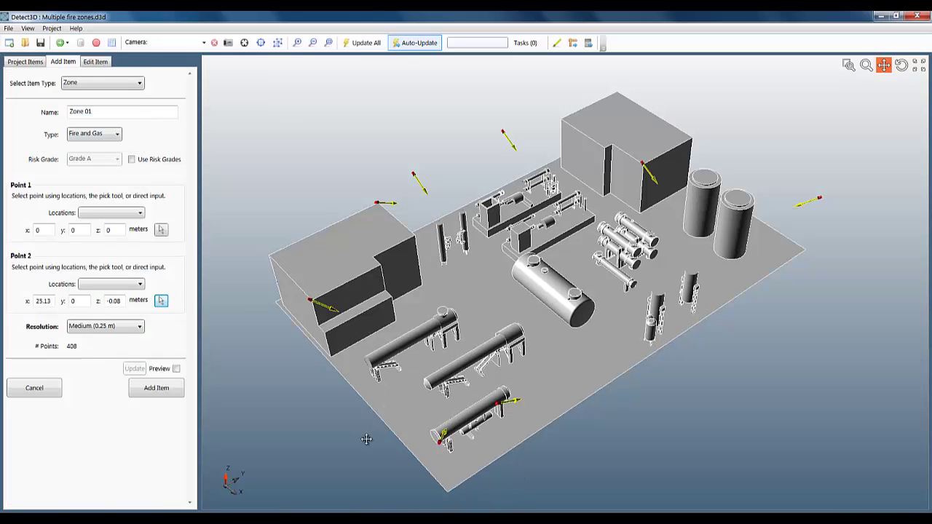
left_click(81, 302)
type("13")
key("Tab")
type("5")
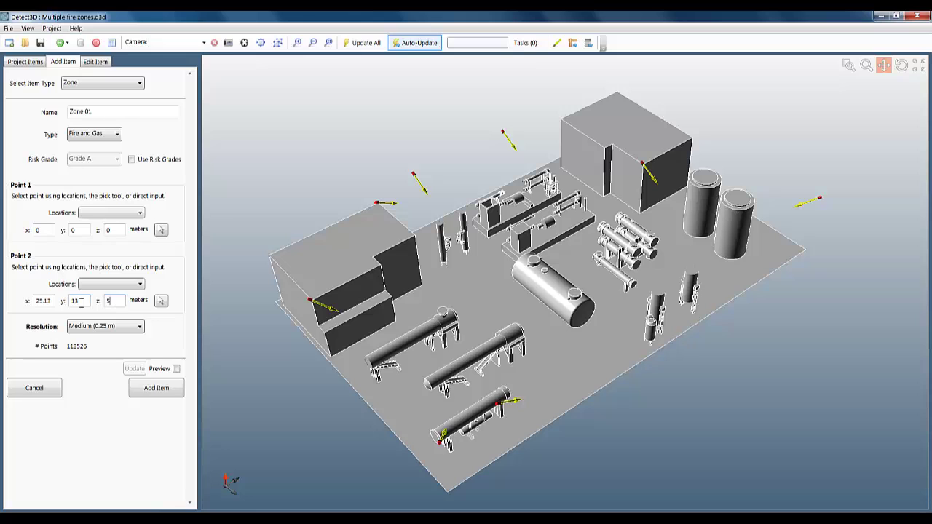
left_click(176, 369)
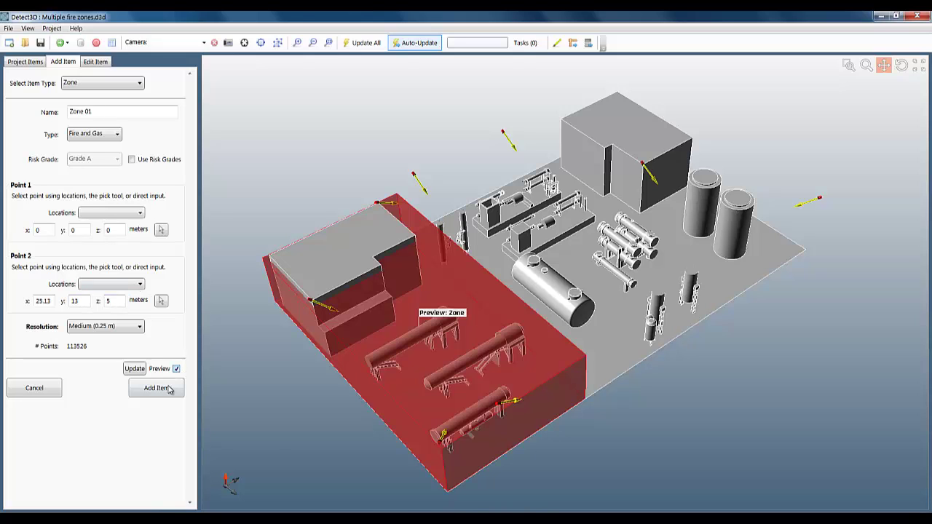
left_click(166, 388)
Step: Add Zone 02 from picked corners 25.13, 13, 0 to 0, 39.67, with z set to 5
left_click(161, 229)
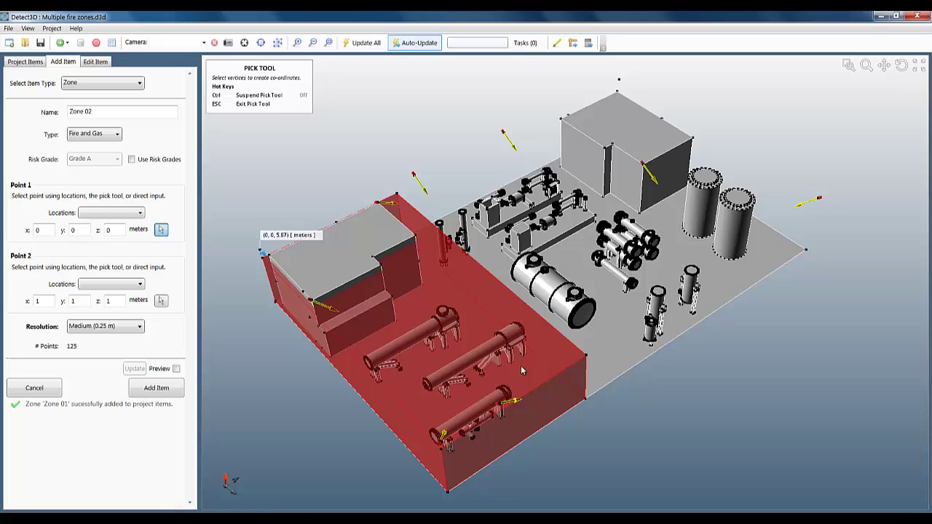
left_click(438, 357)
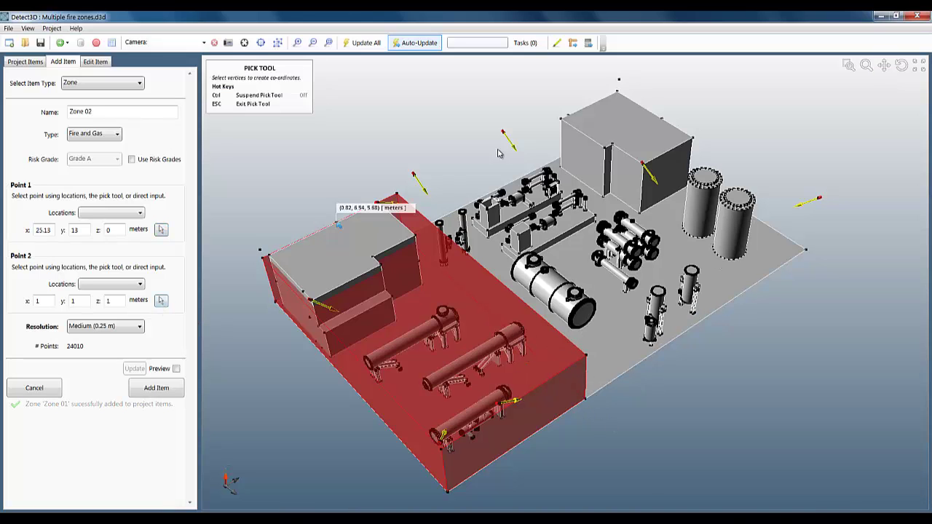
left_click(621, 79)
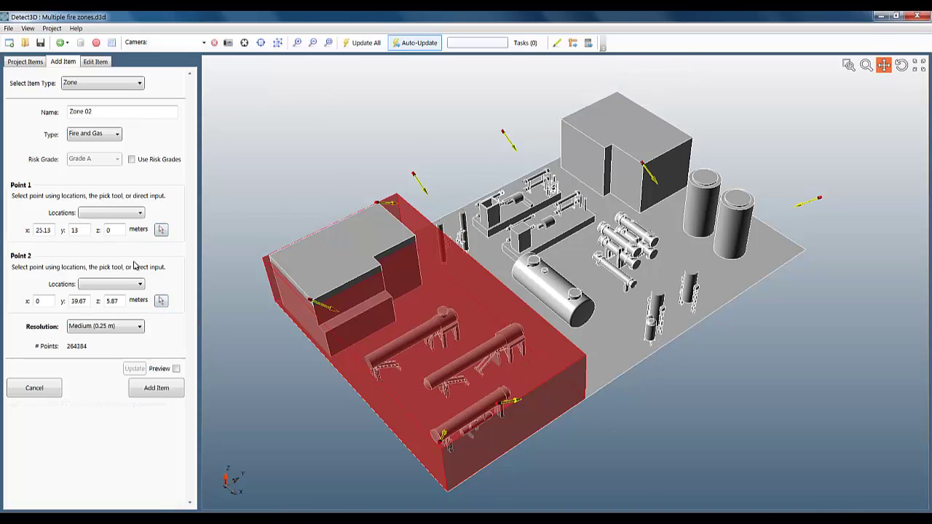
double_click(120, 300)
type("5")
left_click(176, 368)
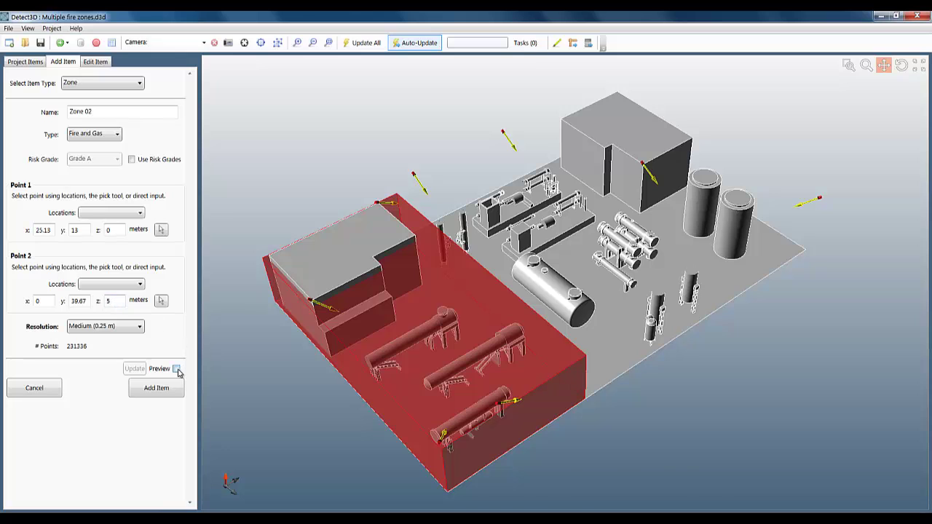
left_click(173, 391)
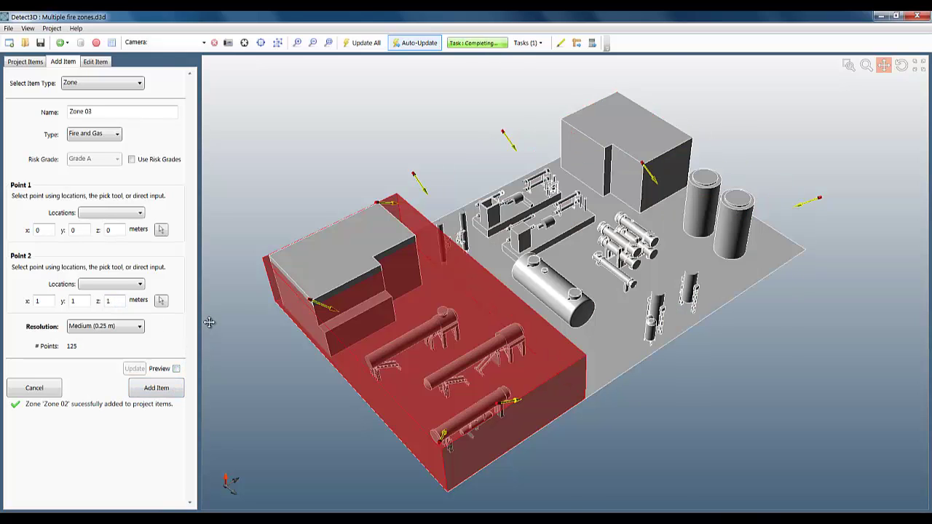
Step: Check flame coverage at 1ooN (Zone 01 87.2%, Zone 02 90.3%), then return to Project Items
left_click(111, 42)
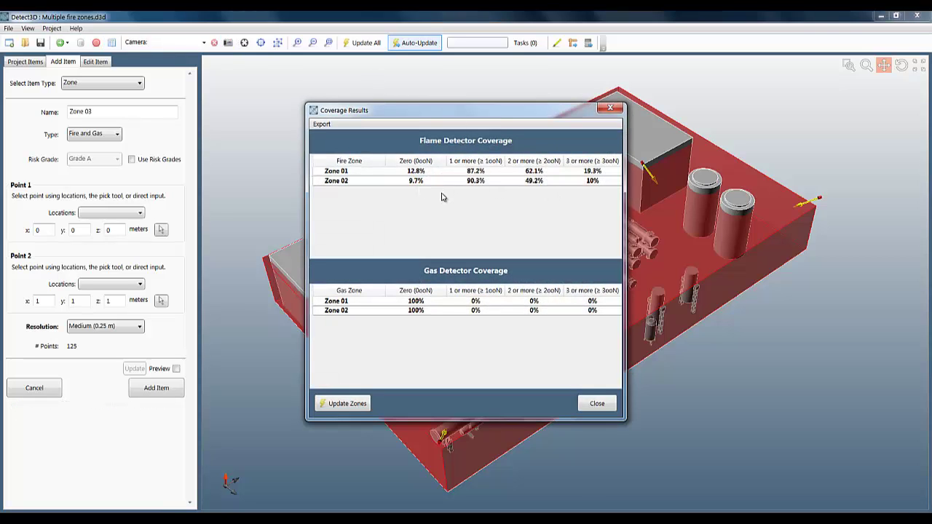
left_click(597, 404)
left_click(29, 63)
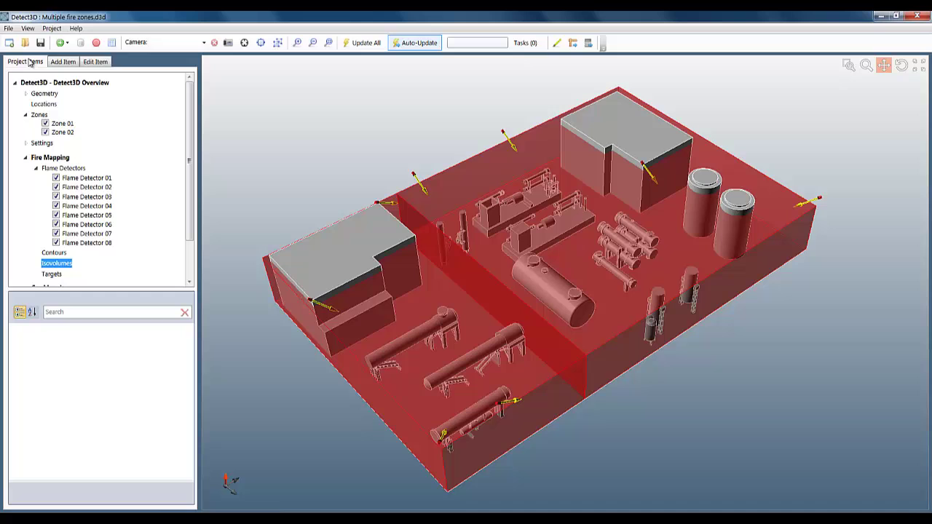
Step: Hide Zones 01 and 02, then add a new isovolume at 1-detector visibility
left_click(45, 133)
left_click(45, 124)
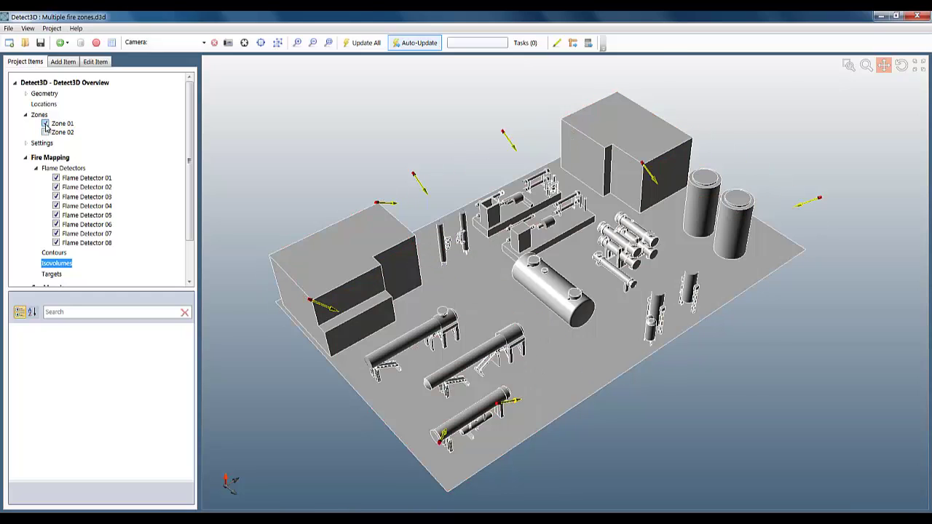
right_click(63, 265)
left_click(95, 271)
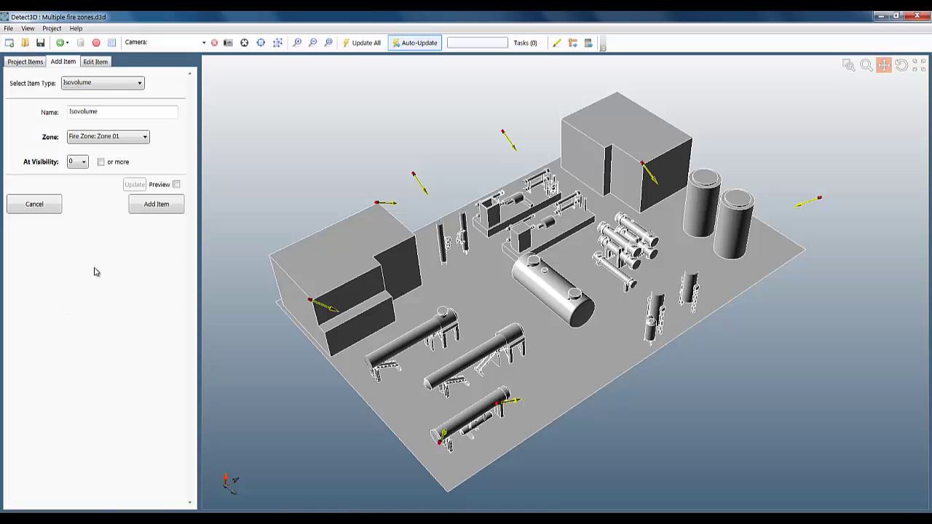
left_click(80, 162)
left_click(79, 178)
left_click(149, 206)
Step: Reassign the isovolume to Zone 02, regenerate it, and hide it
left_click(31, 67)
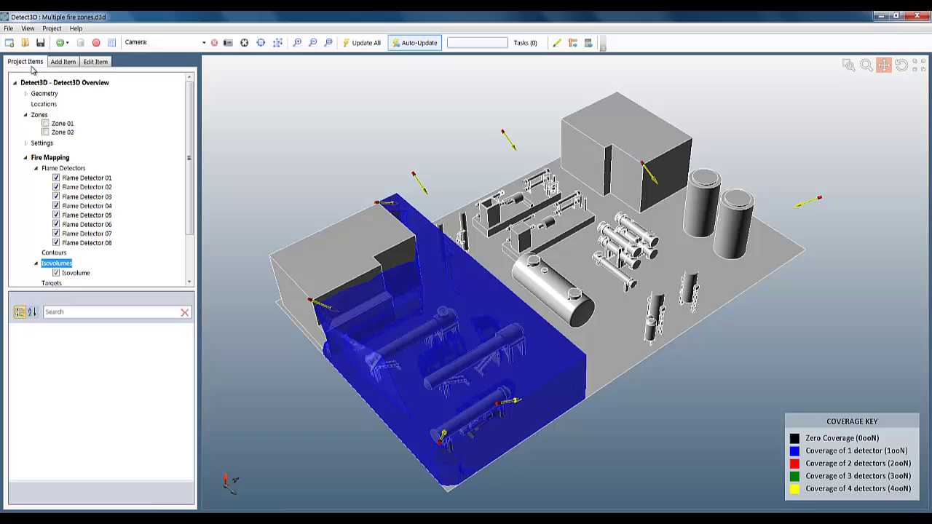
left_click(81, 274)
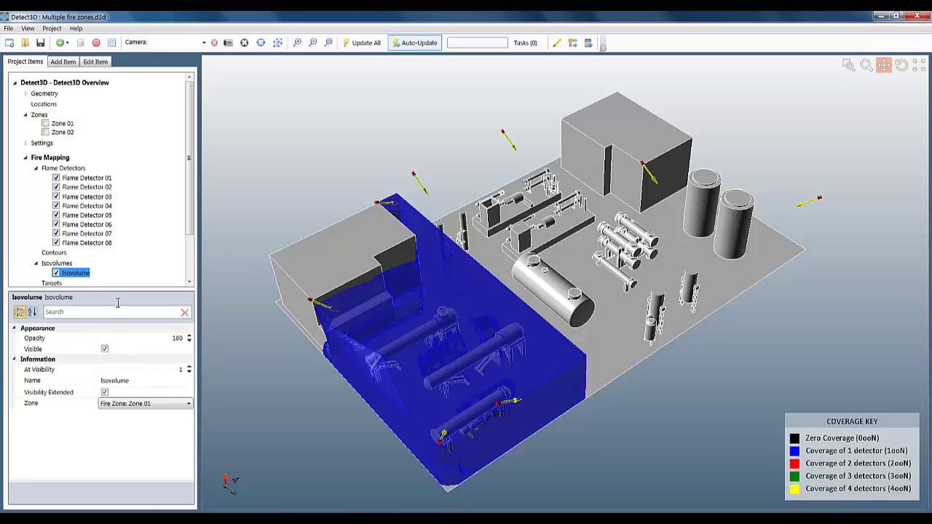
left_click(131, 403)
left_click(131, 403)
left_click(131, 422)
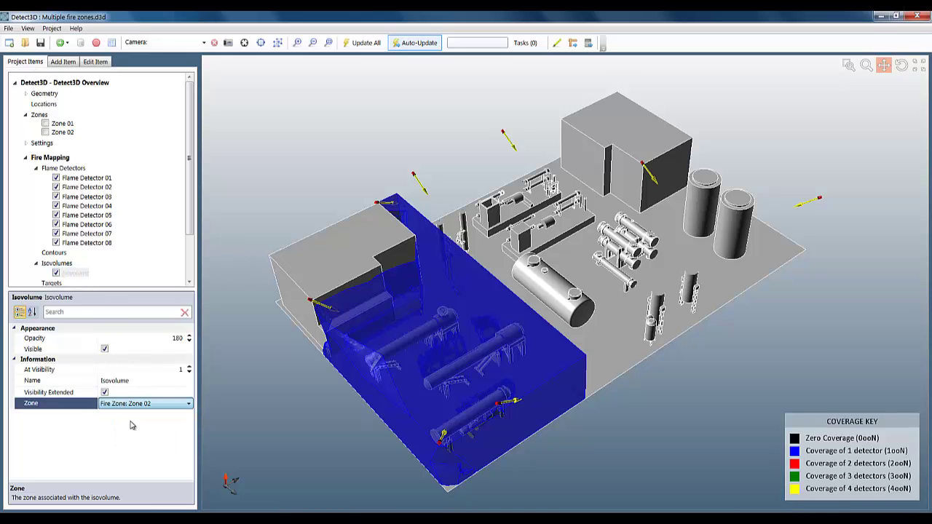
right_click(76, 273)
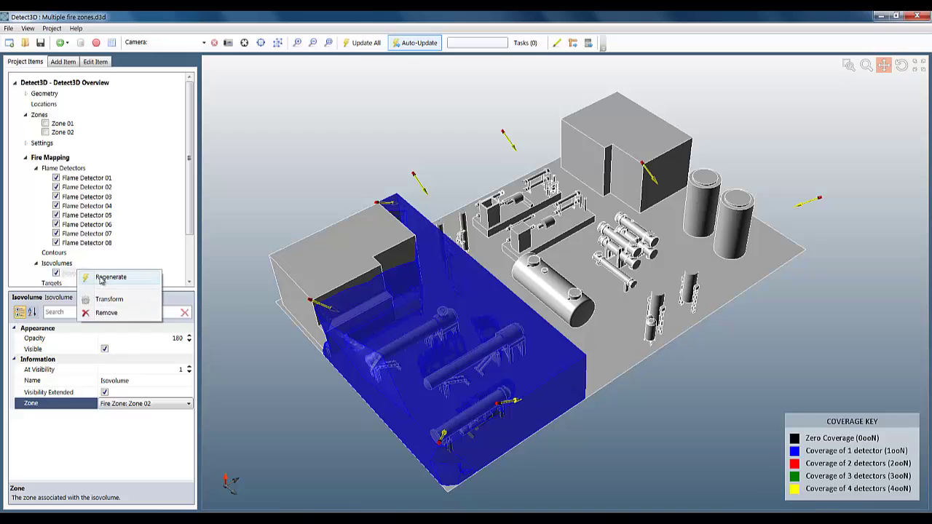
left_click(102, 280)
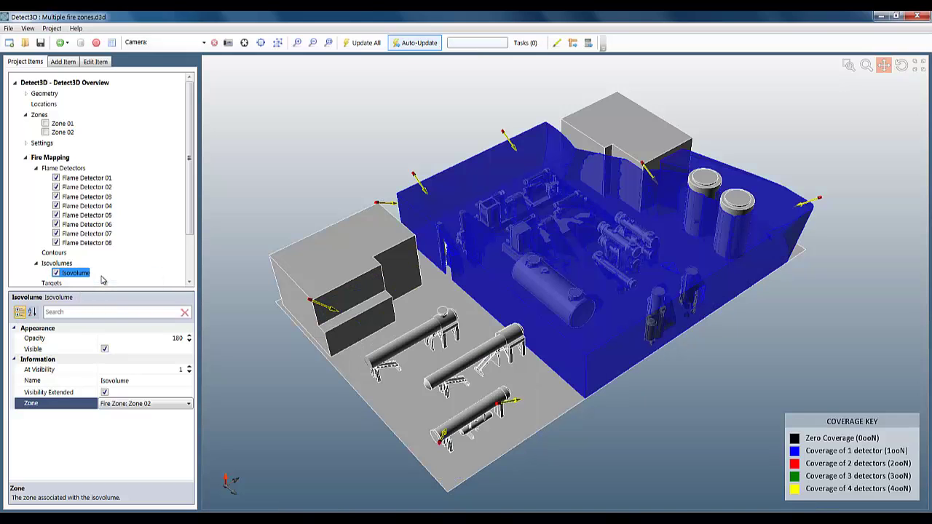
left_click(56, 273)
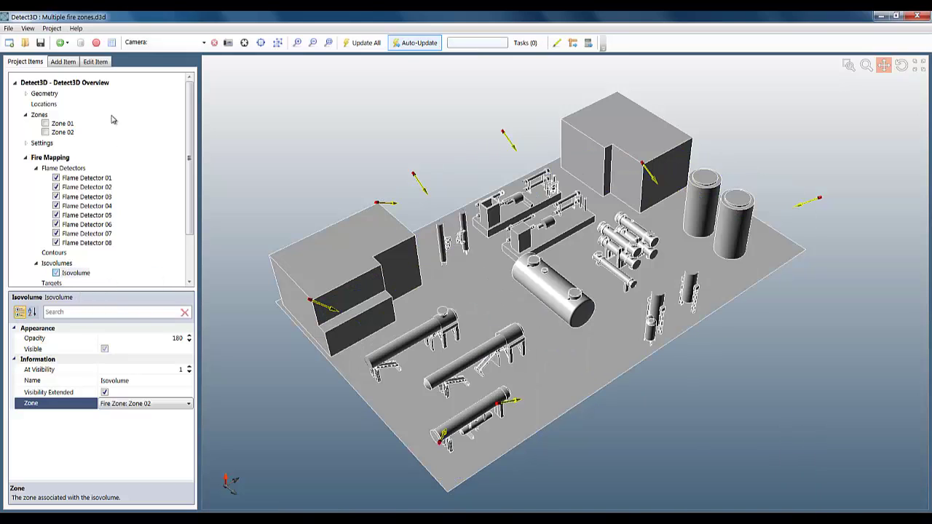
Step: Start a new zone named '2m Height' with its second corner at the far plant vertex
right_click(39, 115)
left_click(72, 122)
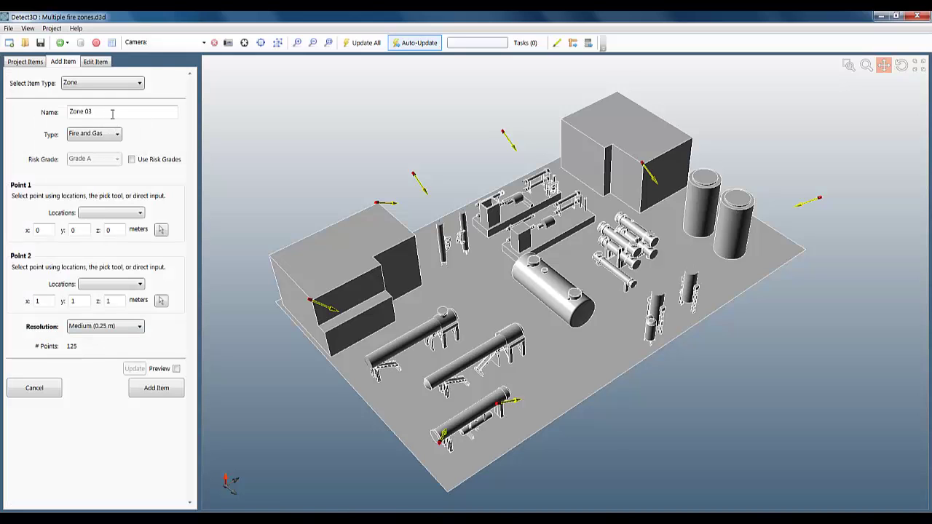
type("2m Height")
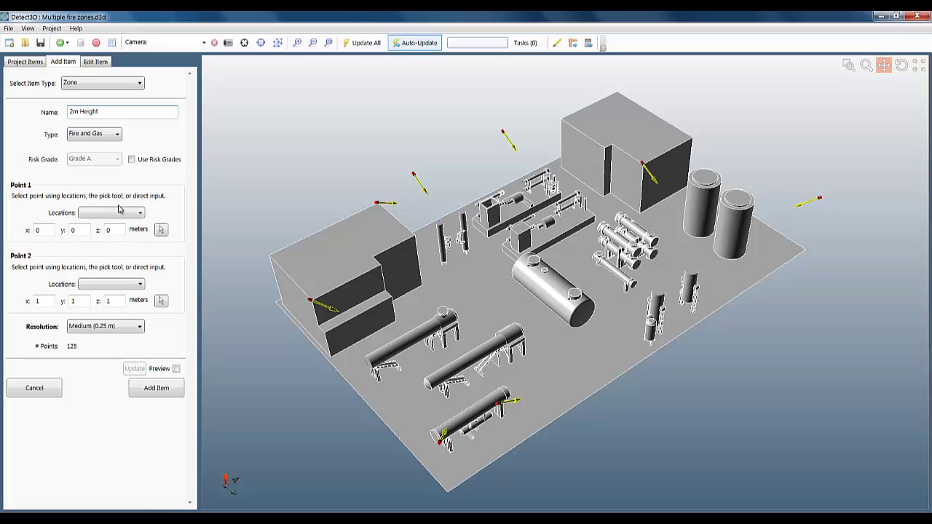
left_click(161, 300)
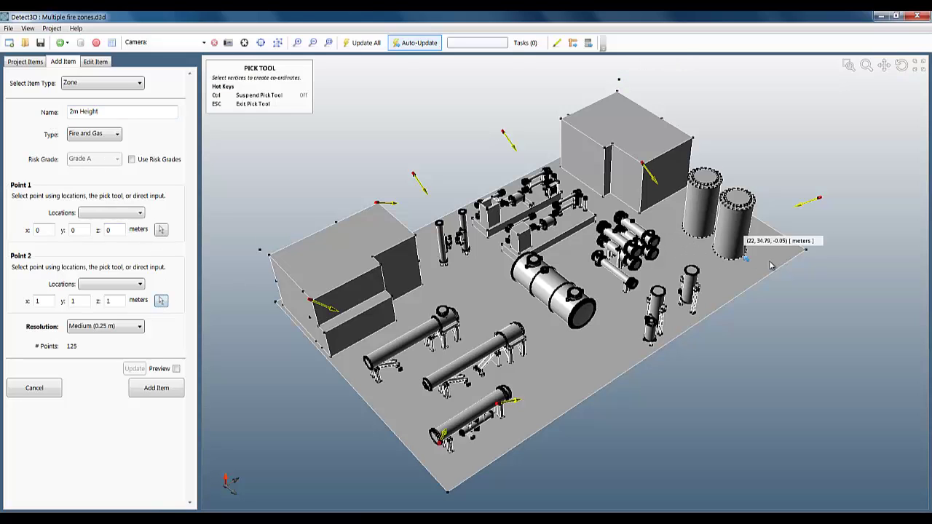
left_click(805, 250)
Step: Set the corner elevations to z 2 and z 2.1, preview the zone, and add it
left_click(111, 229)
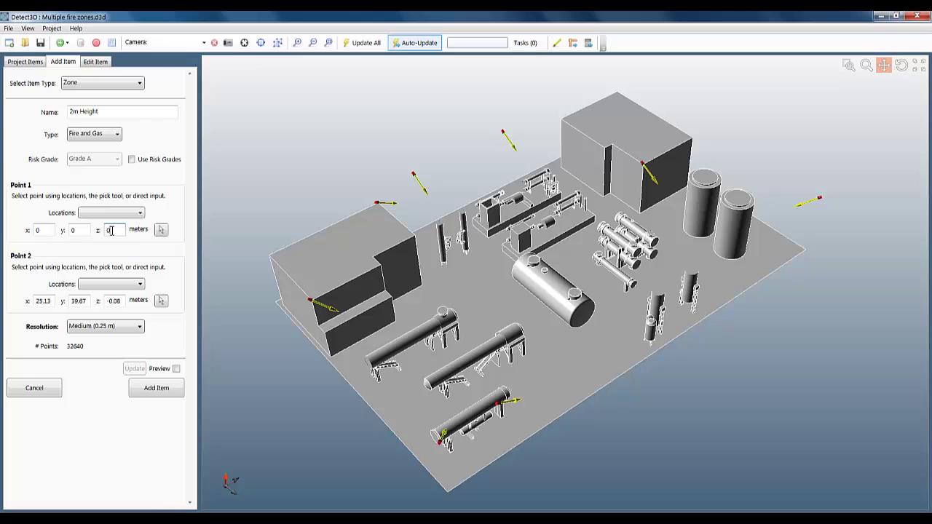
type("2")
double_click(119, 301)
type("2.1")
left_click(176, 368)
left_click(167, 390)
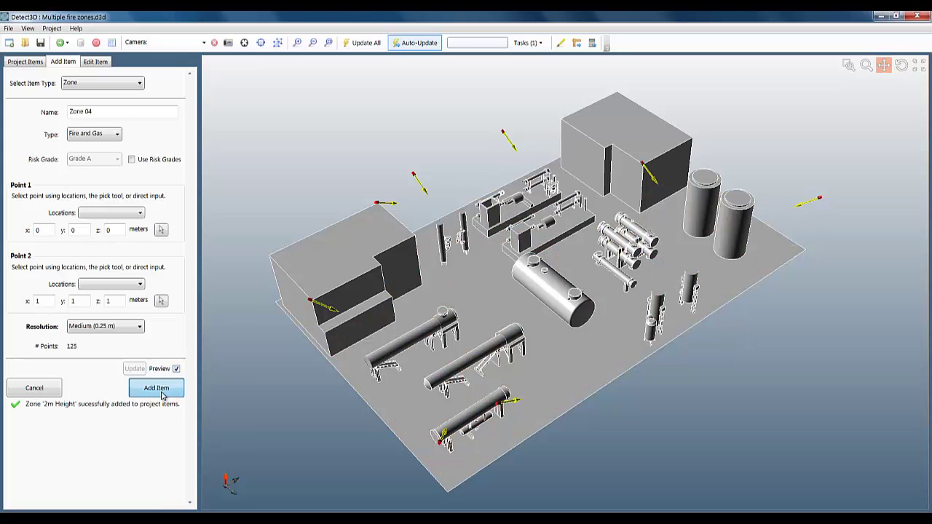
Step: Show the coverage results for the zones, now including 2m Height
left_click(111, 42)
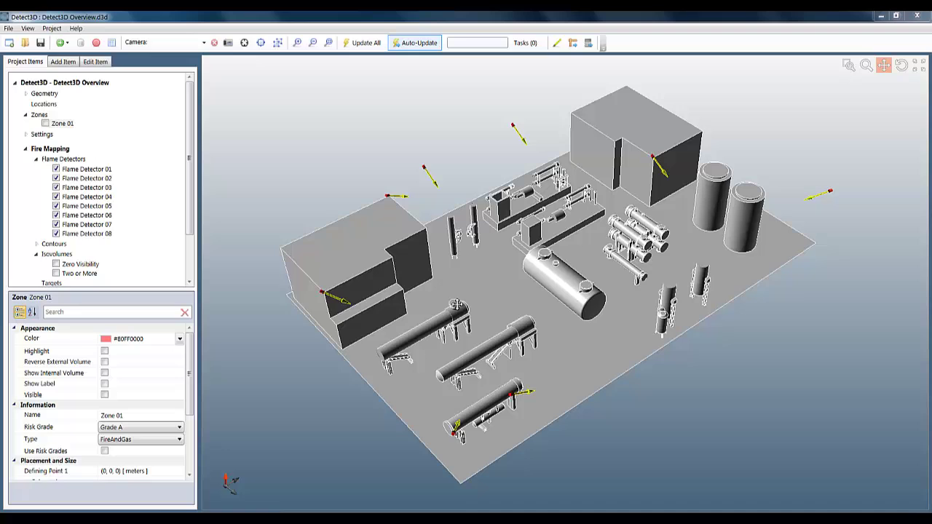
left_click(56, 265)
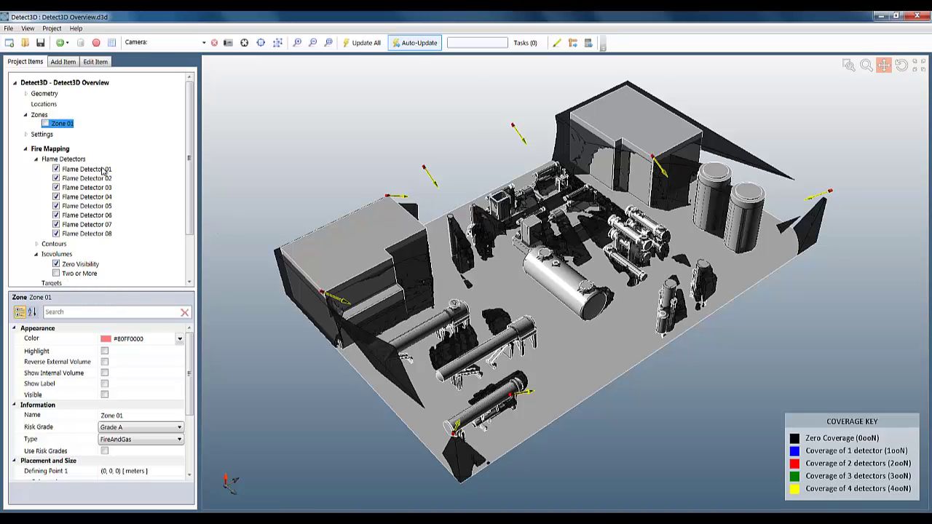
left_click(26, 94)
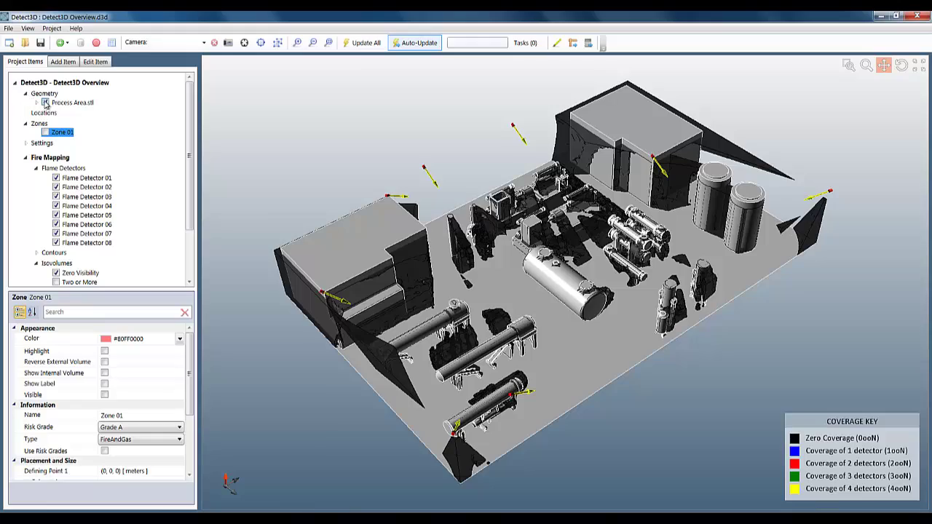
left_click(45, 103)
mouse_move(556, 237)
left_mouse_down()
mouse_move(489, 272)
mouse_move(504, 320)
mouse_move(609, 249)
mouse_move(566, 237)
left_mouse_up()
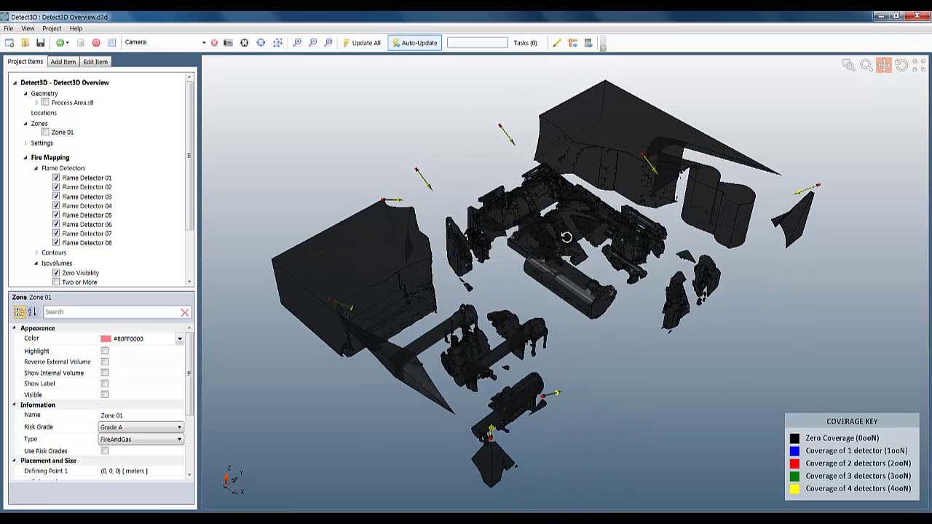
left_click(45, 102)
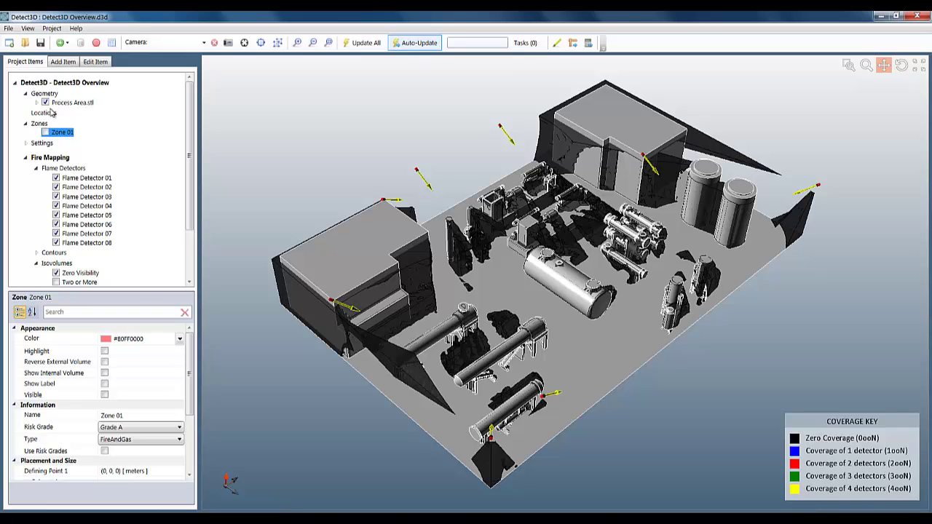
left_click(45, 103)
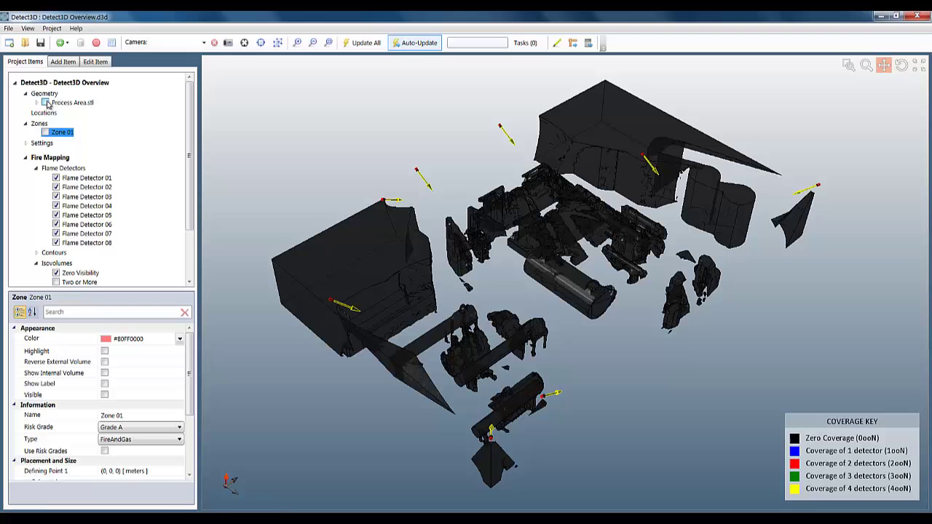
scroll(558, 264, "up", 5)
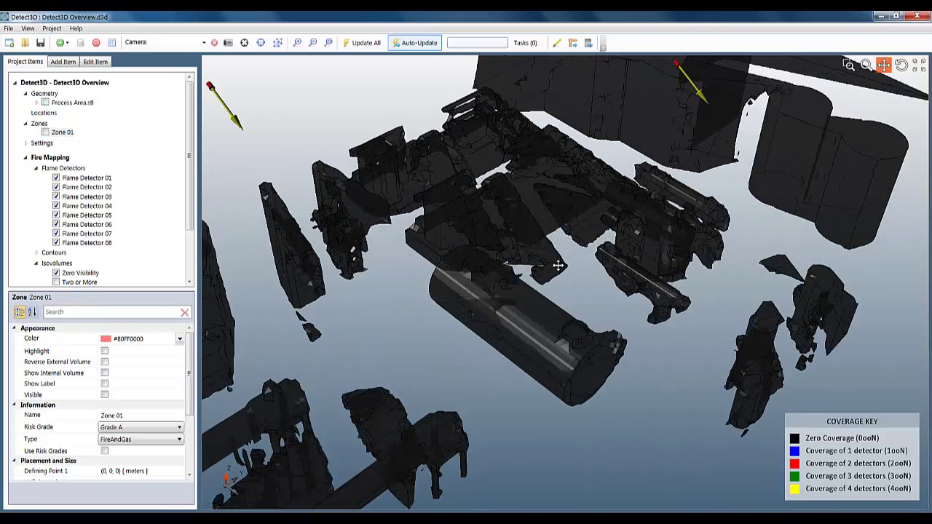
middle_click_drag(629, 149, 520, 328)
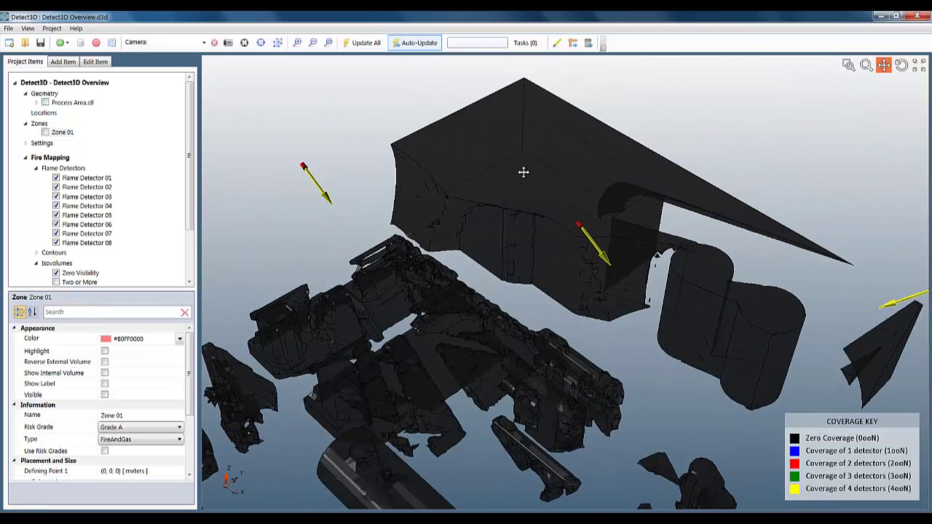
middle_click_drag(396, 347, 352, 252)
scroll(600, 297, "down", 3)
middle_click_drag(601, 296, 539, 288)
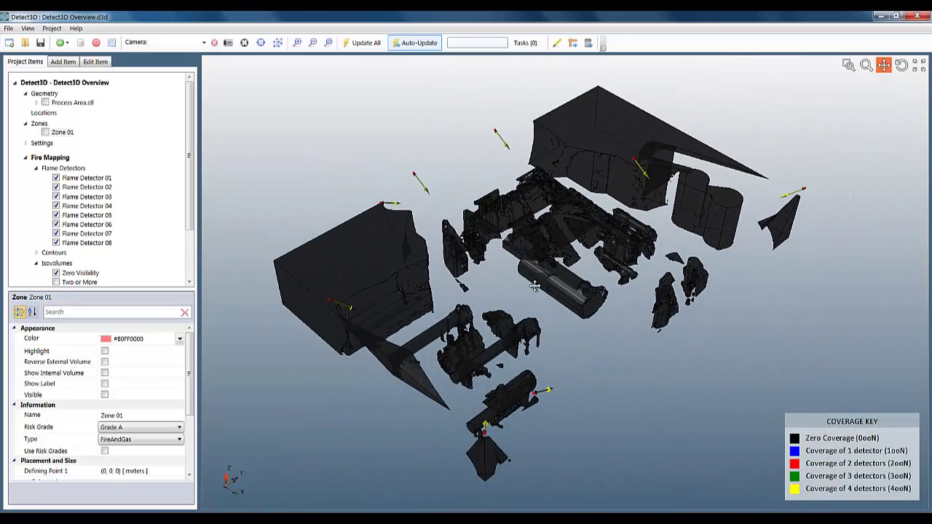
left_click(45, 102)
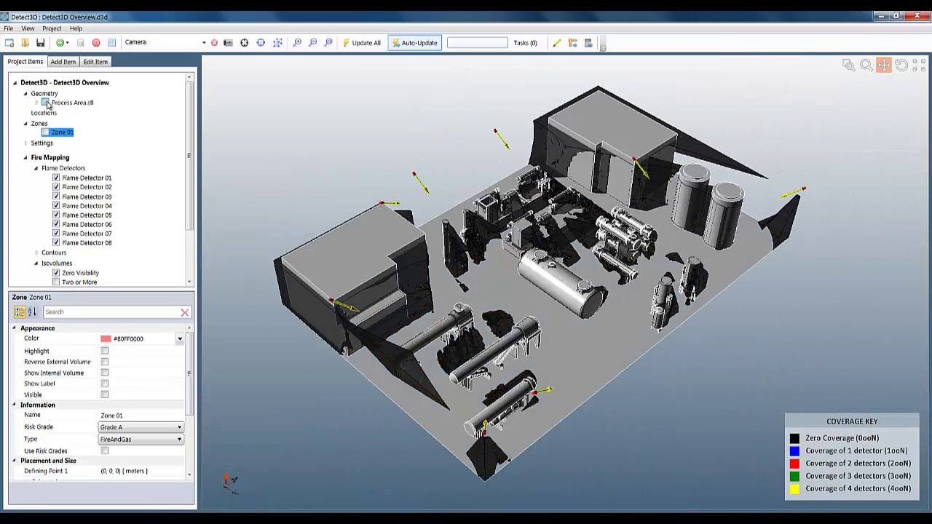
Step: Show Zone 01's internal volume in purple, hide Zero Visibility volumes, and redisplay the internal volume
left_click(65, 373)
left_click(104, 373)
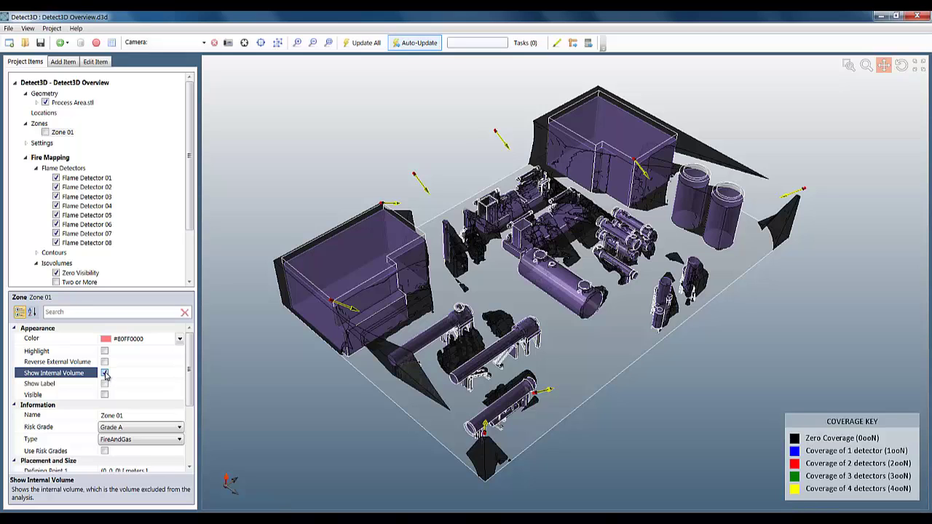
left_click(104, 372)
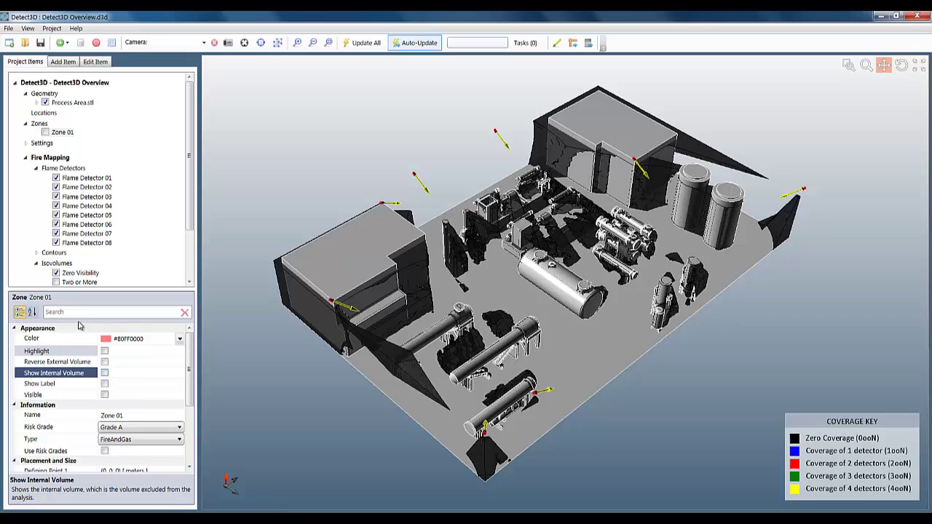
left_click(57, 273)
left_click(104, 373)
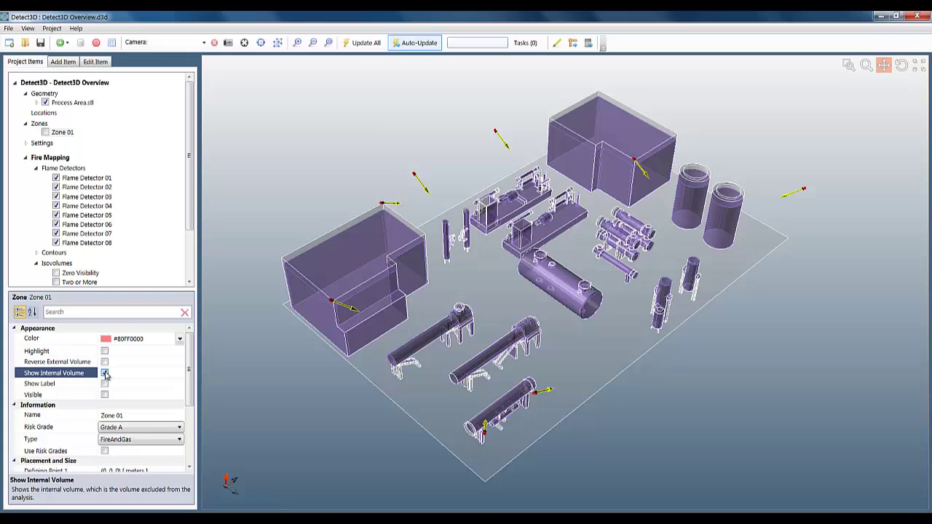
Step: Toggle Zone 01 on and off to inspect the internals, then turn off the internal volume
left_click(45, 132)
left_click(45, 132)
left_click(45, 132)
left_click(45, 131)
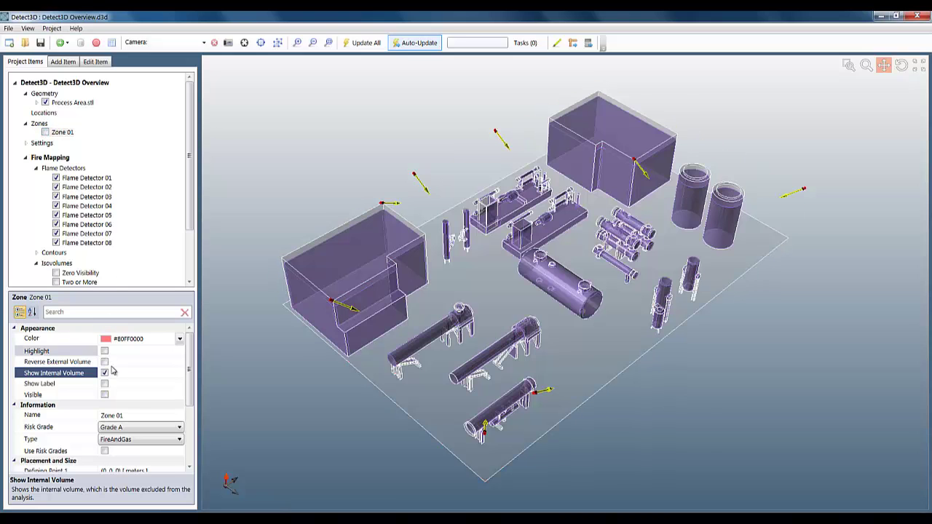
left_click(105, 372)
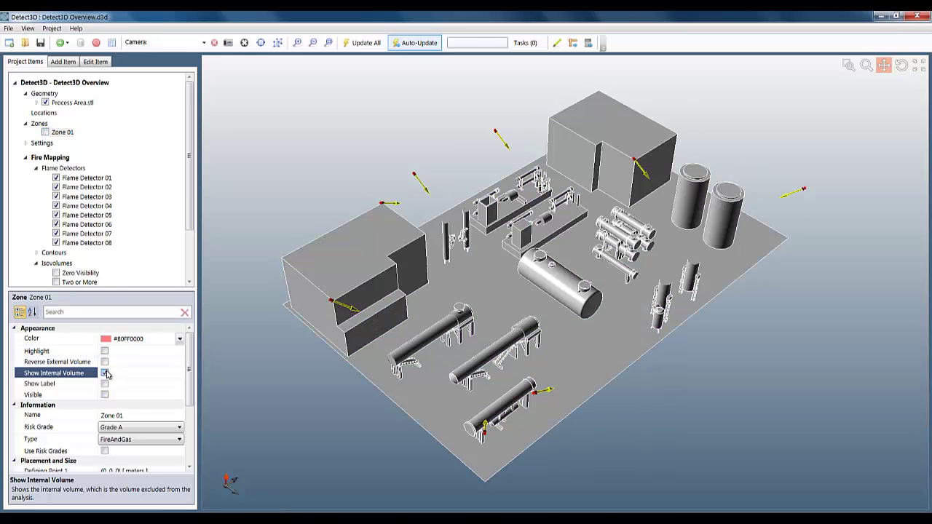
Step: Show Zero Visibility again, check Zone 01's Volume and External Volume, then view Coverage Results
left_click(56, 273)
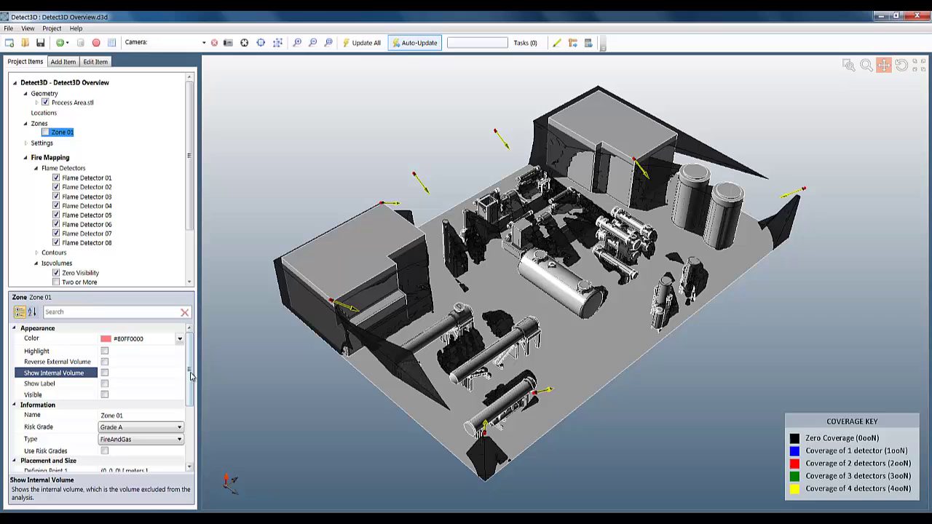
left_click_drag(194, 377, 194, 441)
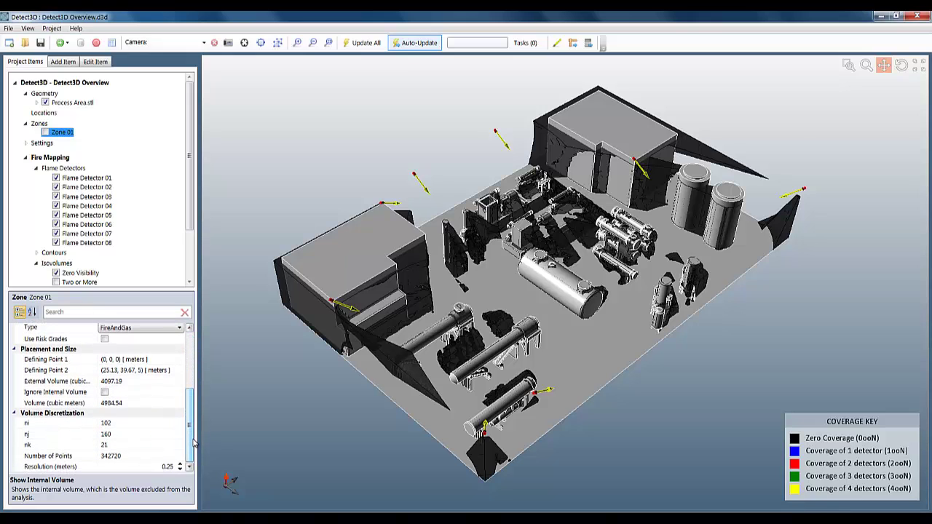
left_click(73, 402)
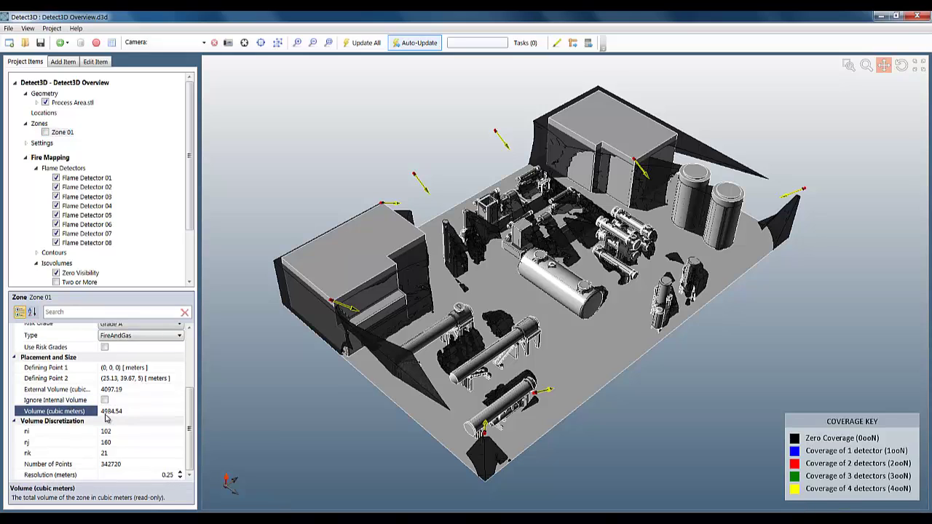
left_click(65, 390)
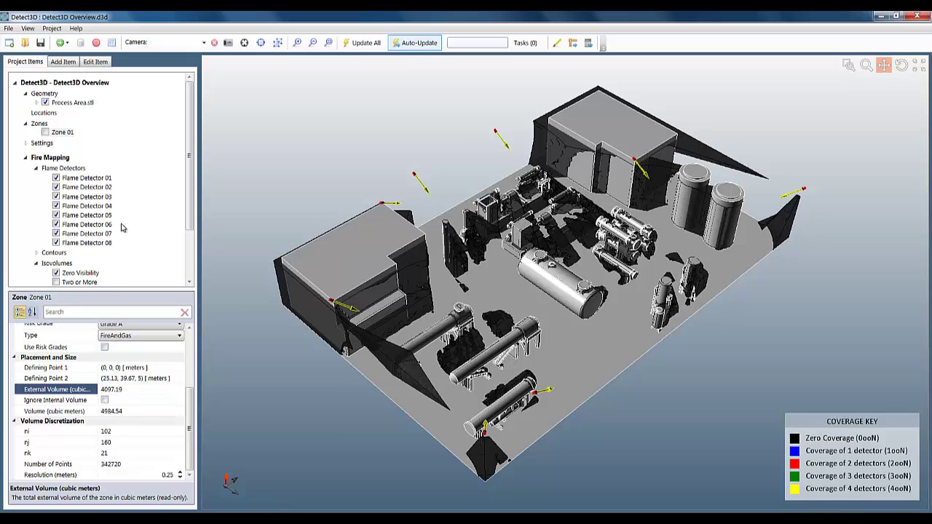
left_click(112, 43)
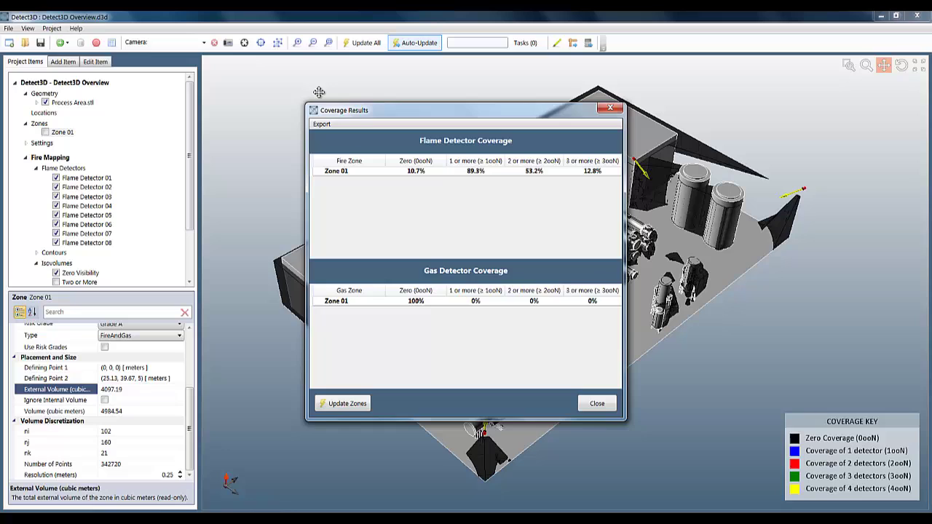
Step: Compare Zone 01's flame coverage with Ignore Internal Volume on (73.4%) and off, leaving it off
left_click_drag(358, 118, 271, 193)
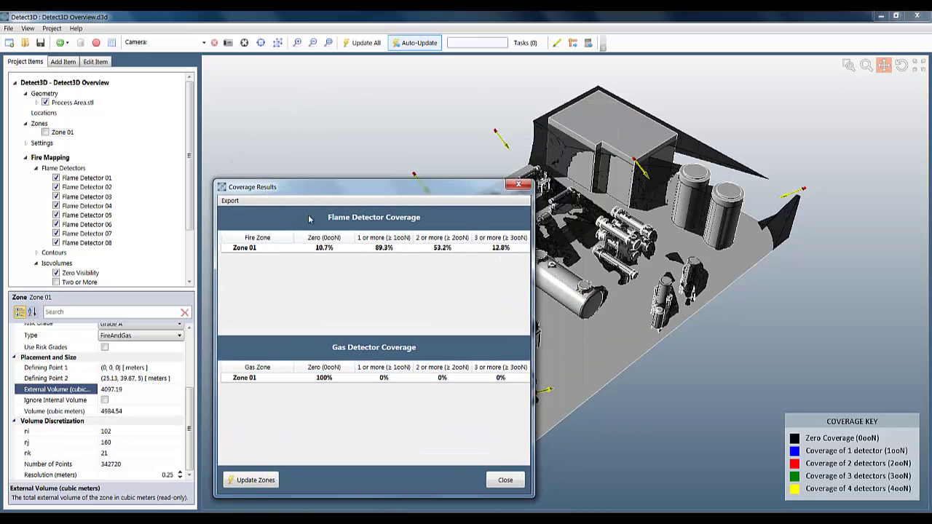
left_click(65, 400)
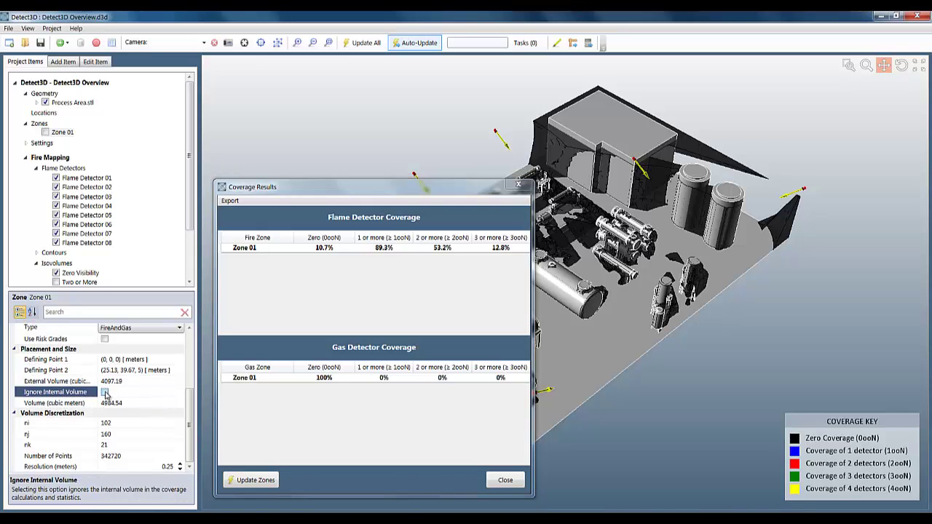
left_click(105, 392)
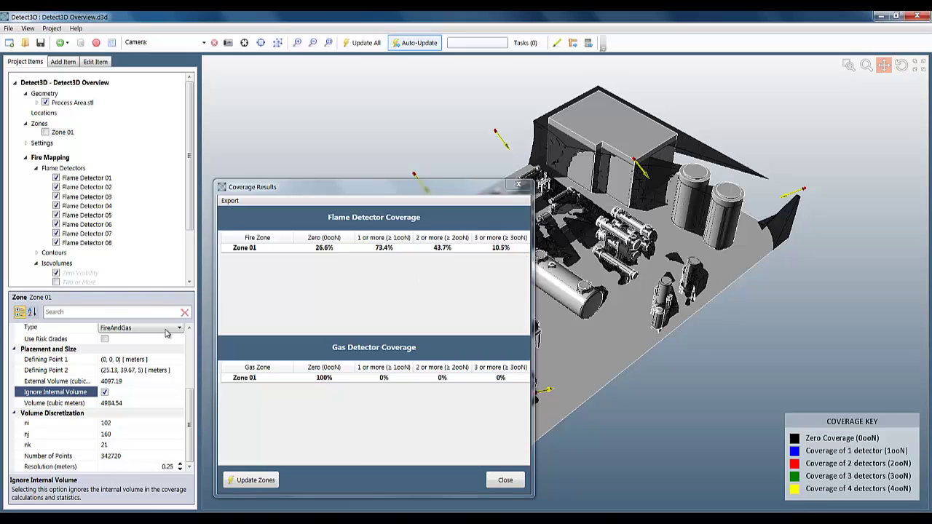
left_click(105, 393)
left_click(104, 393)
left_click(104, 393)
Step: Close the coverage results and display Help > About Detect3D showing version 1.1 (64-bit)
left_click(505, 481)
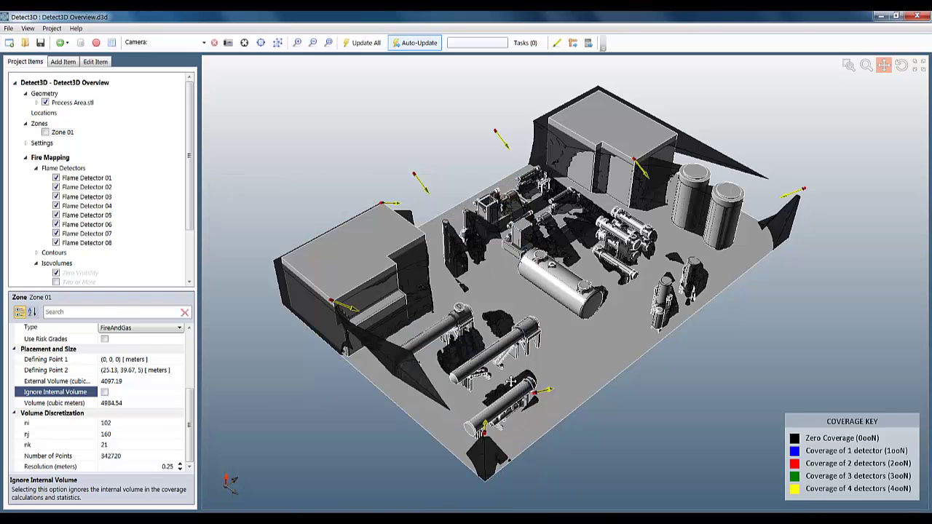
left_click(76, 29)
left_click(103, 77)
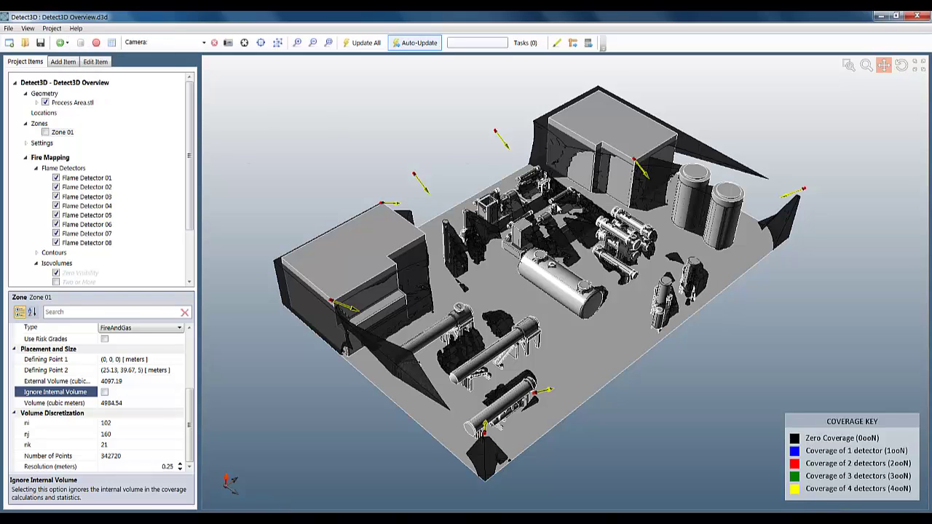